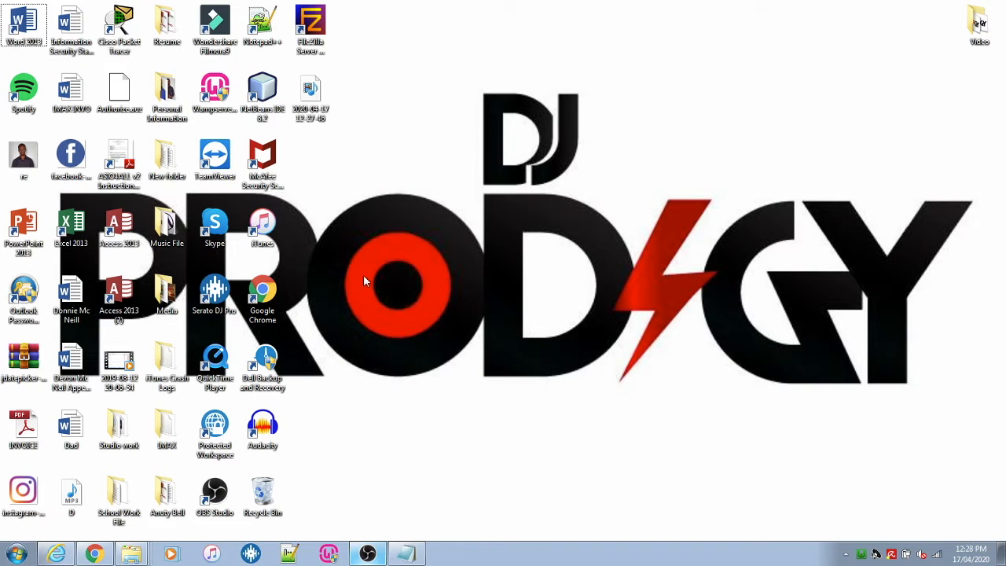
Open the C: drive through Start > Computer in Windows Explorer
click(95, 558)
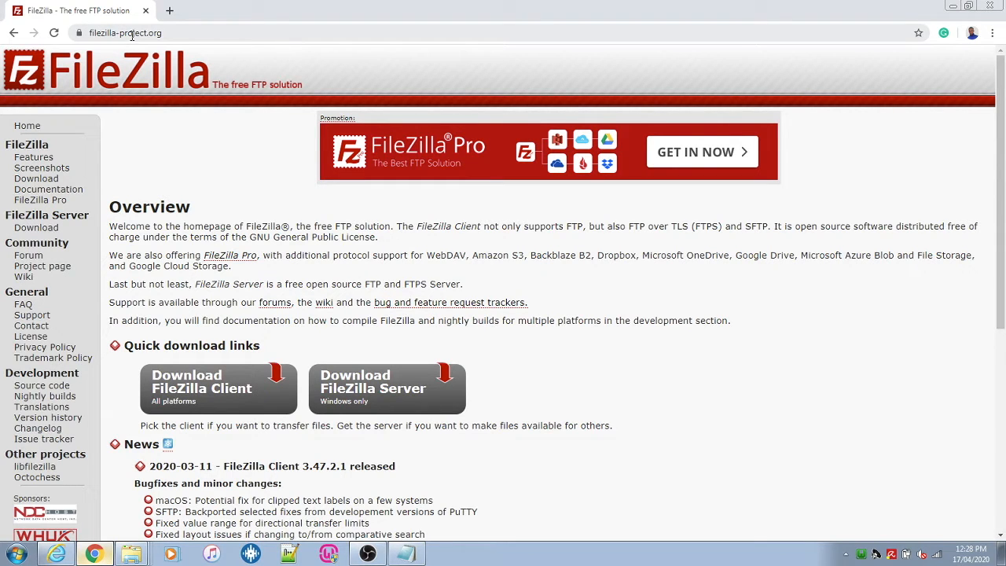
scroll(671, 243, down, 1)
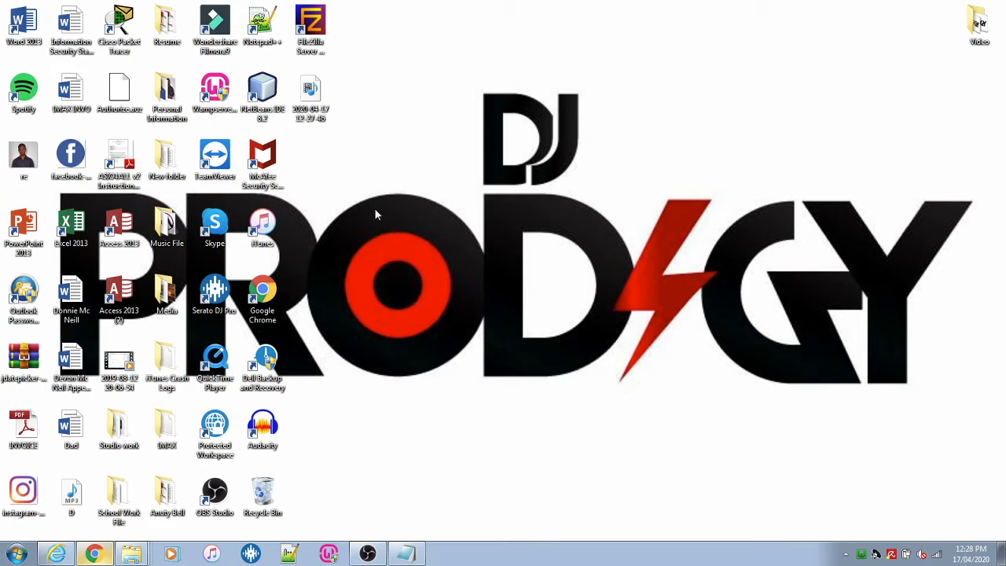
click(15, 555)
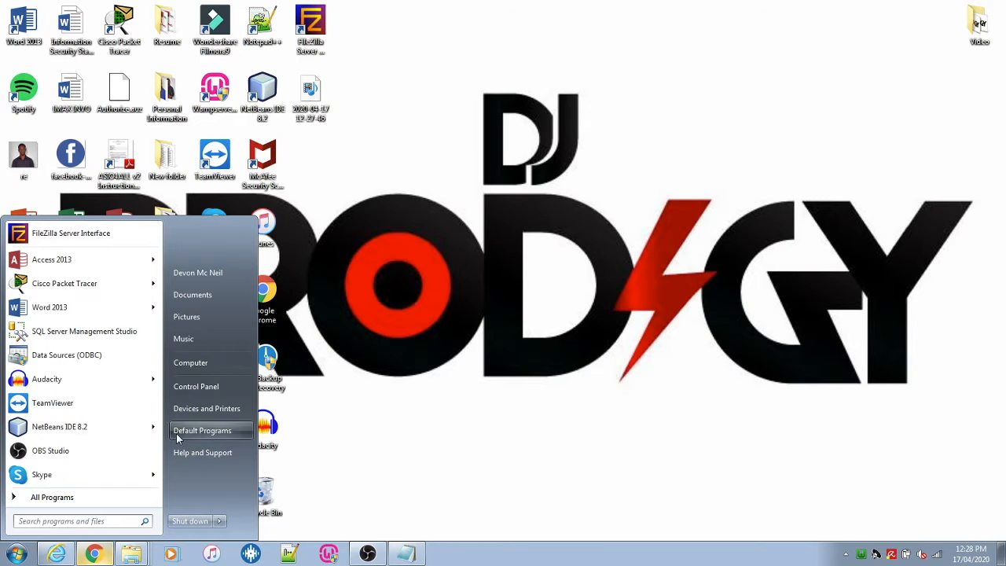
click(196, 363)
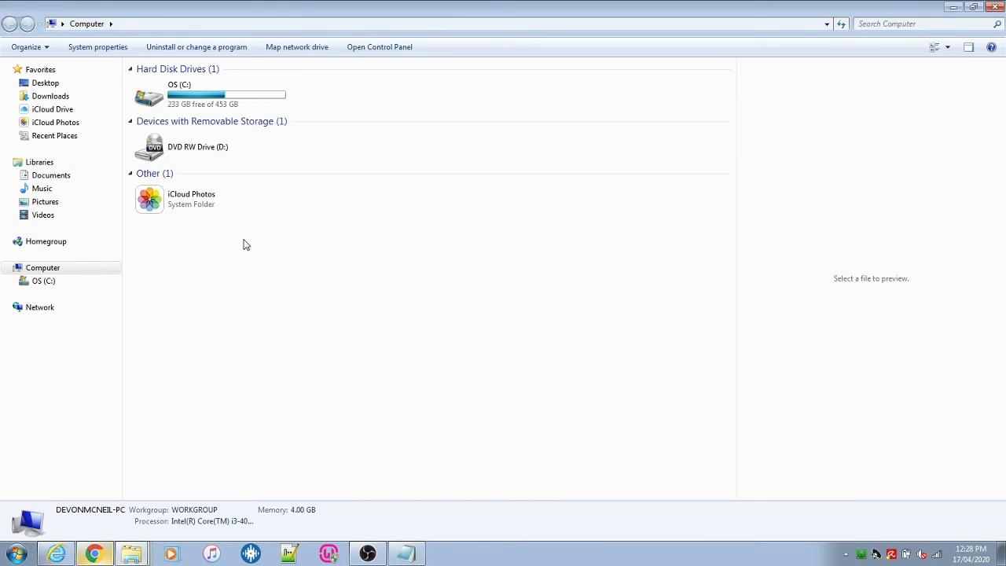
double_click(208, 98)
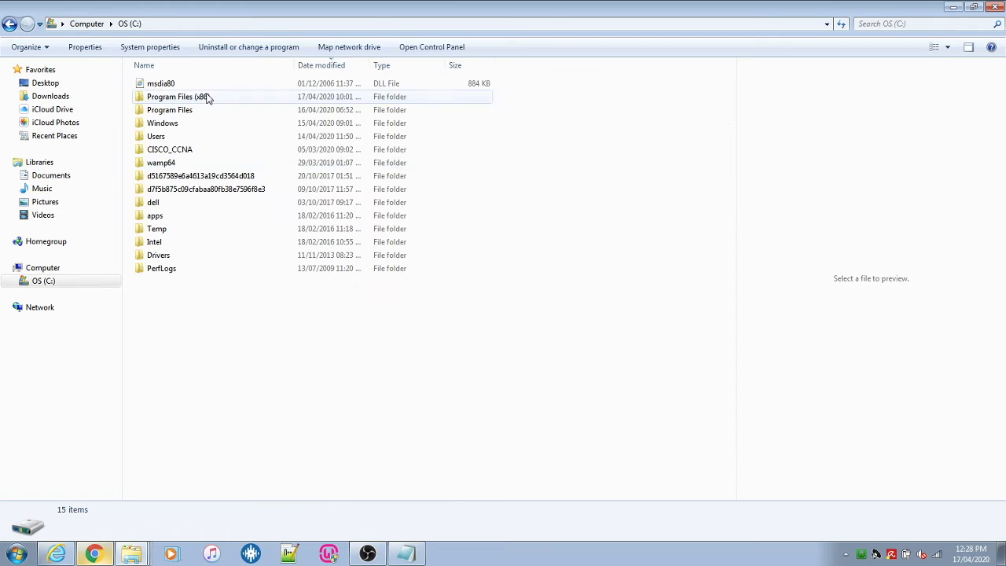
Create a new folder on C: named ClientServerFTP and open it
right_click(269, 378)
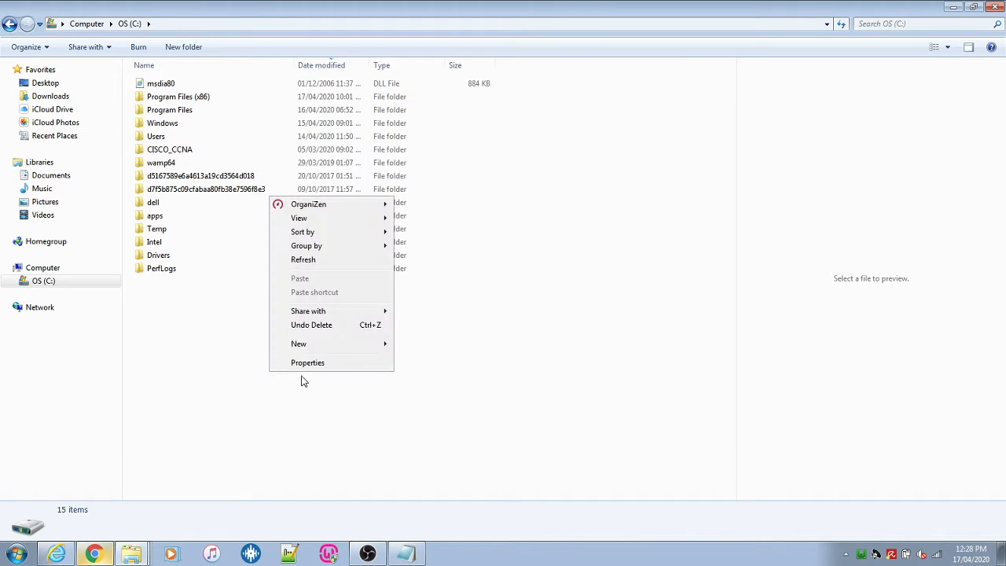
mouse_move(304, 347)
click(417, 342)
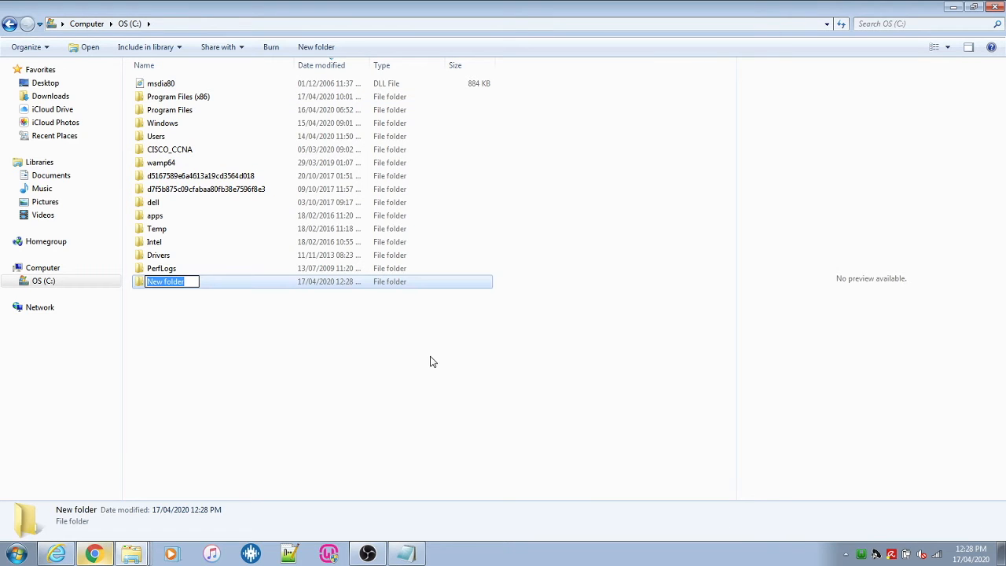
text(terra)
key(BackSpace)
key(BackSpace)
key(BackSpace)
key(BackSpace)
key(BackSpace)
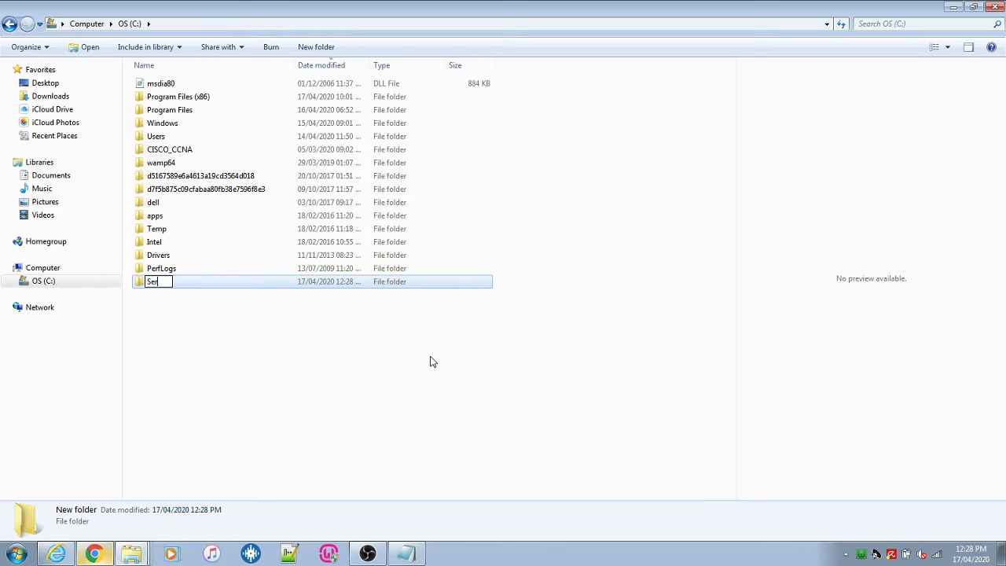
text(ClientServerFTP)
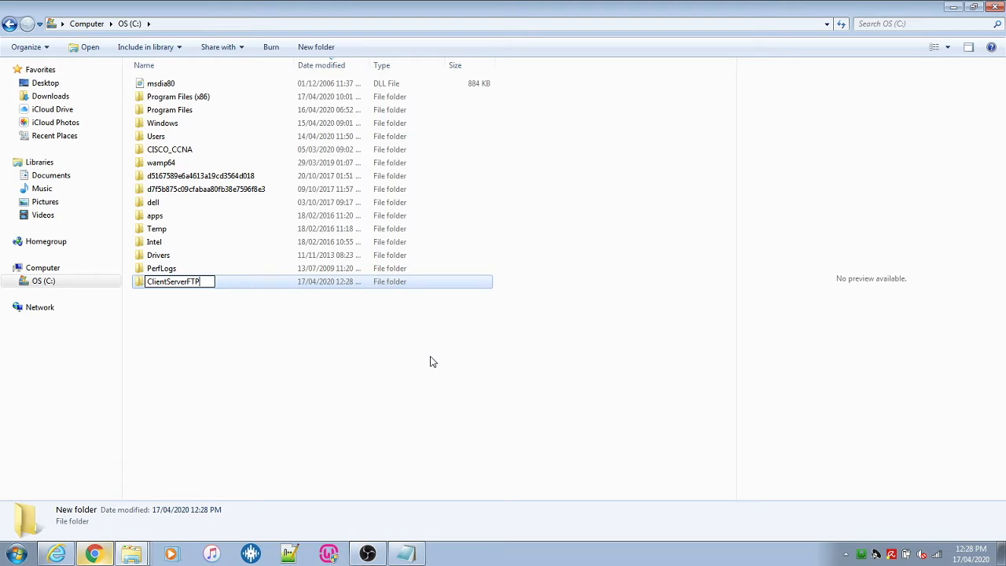
click(314, 308)
double_click(206, 287)
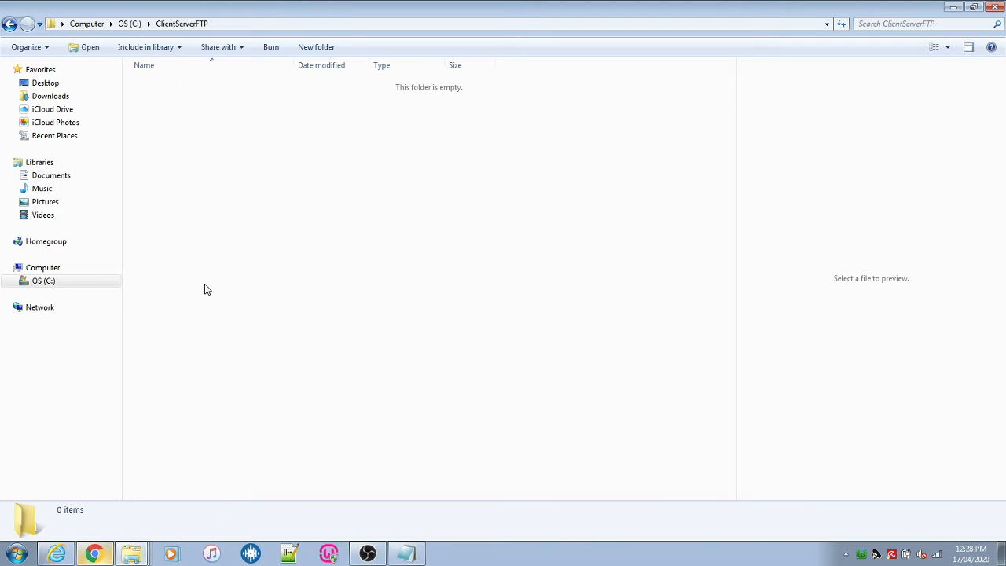
Create a new text document named client inside ClientServerFTP
right_click(305, 290)
mouse_move(388, 460)
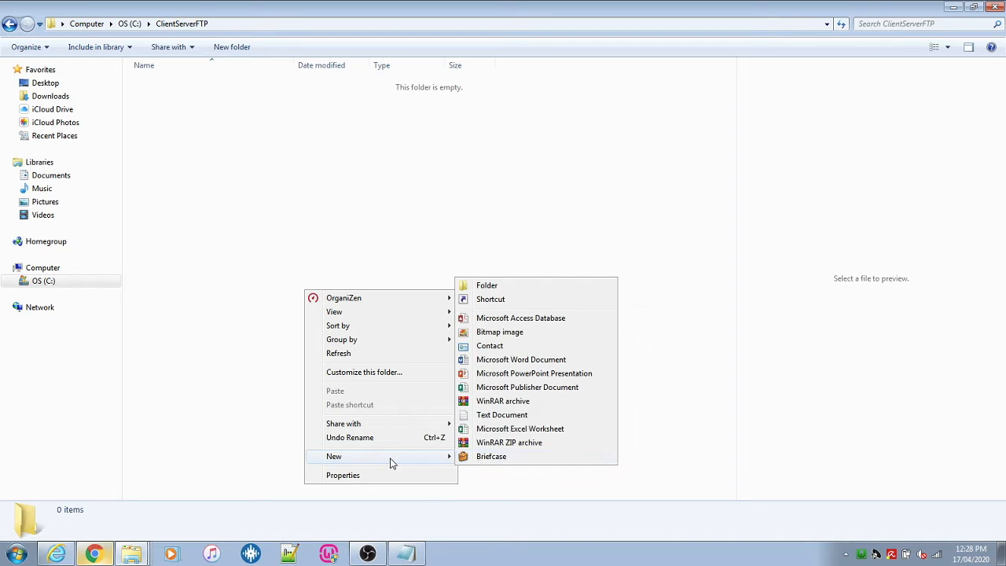
click(502, 415)
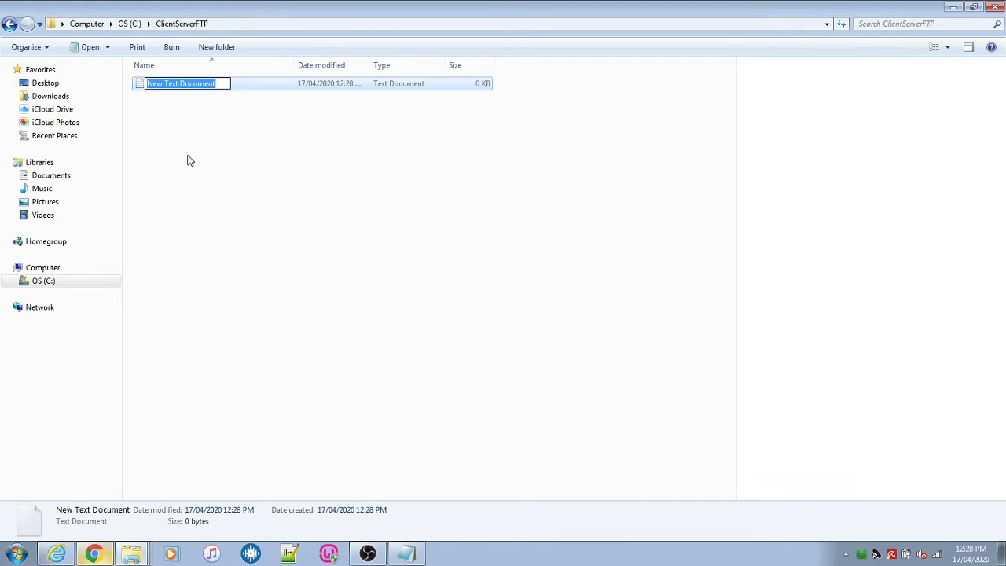
text(client)
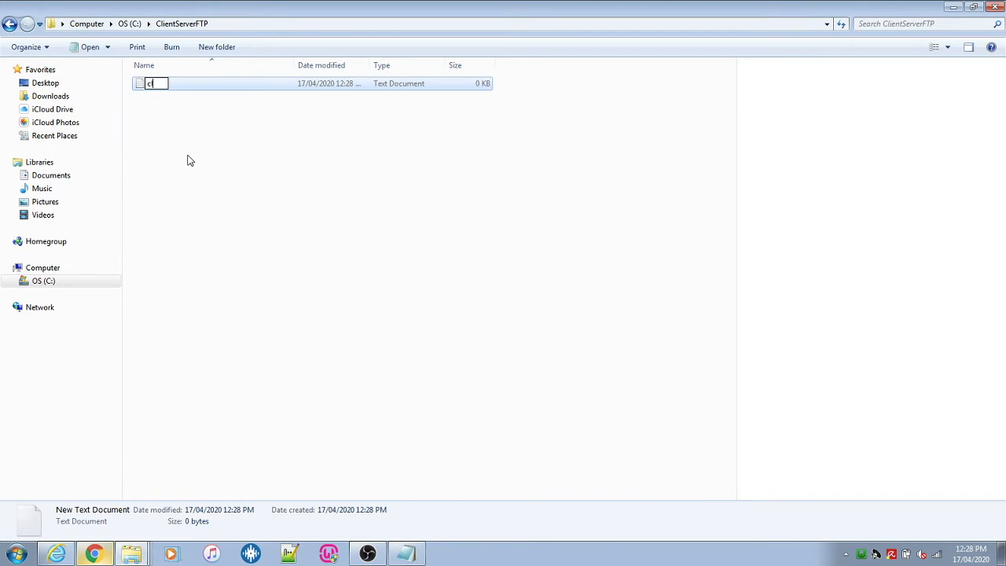
click(168, 118)
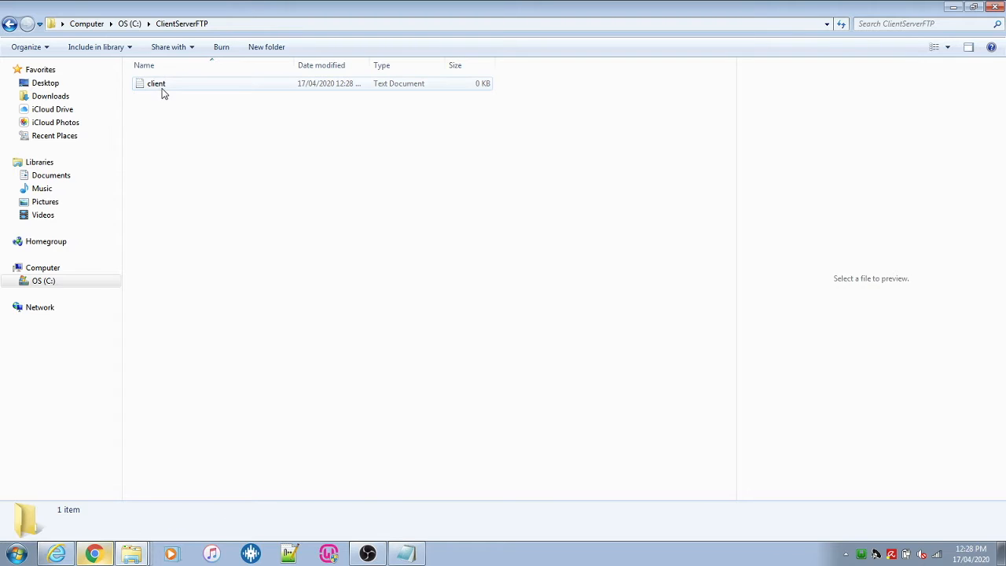
Write 'Hello I'm Good' in client, save it, close Notepad and minimize Explorer
double_click(162, 86)
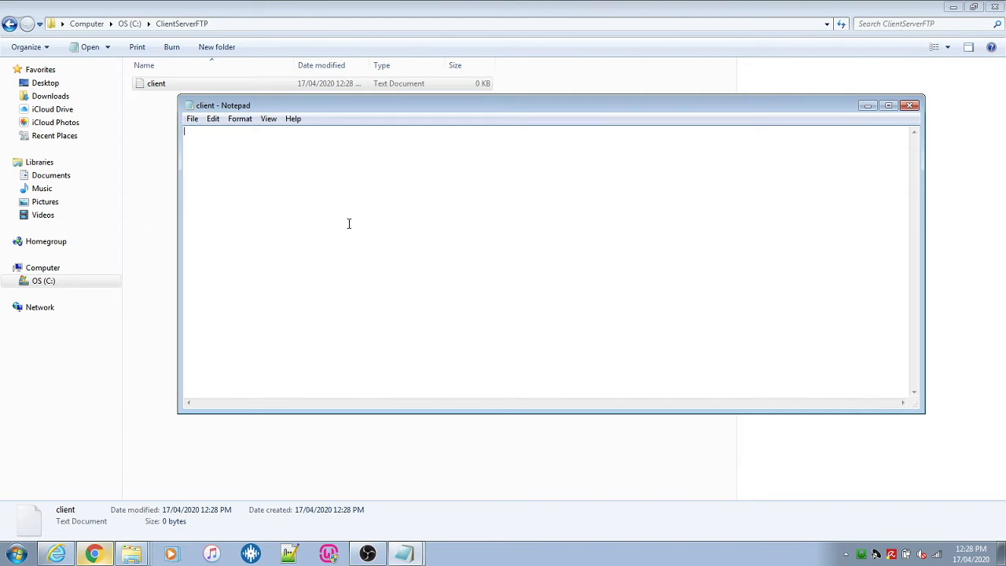
text(Hello I'm Good)
click(192, 119)
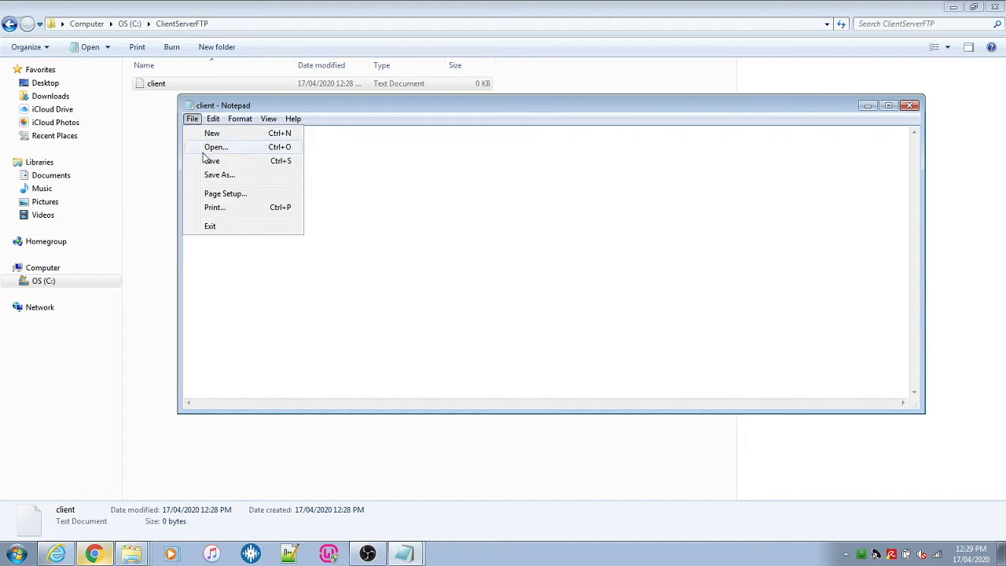
click(219, 161)
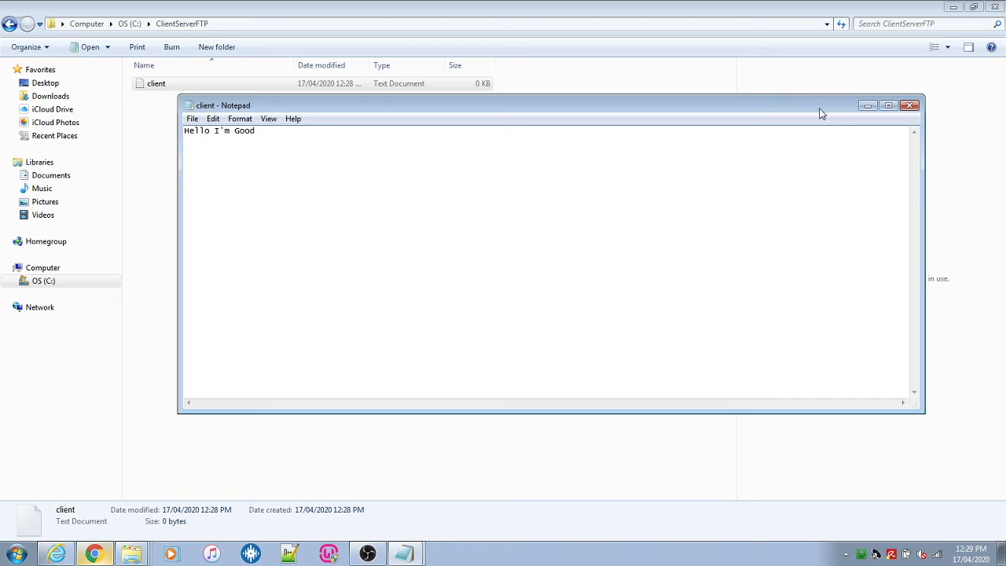
click(909, 105)
click(953, 6)
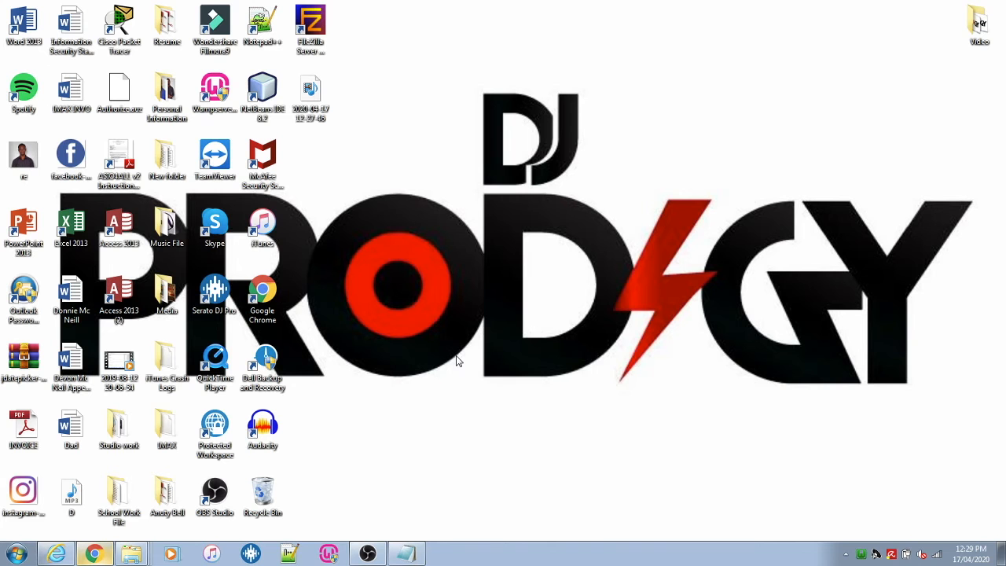
Launch FileZilla Server Interface, connect to 127.0.0.1 on port 14147, and maximize the window
double_click(314, 36)
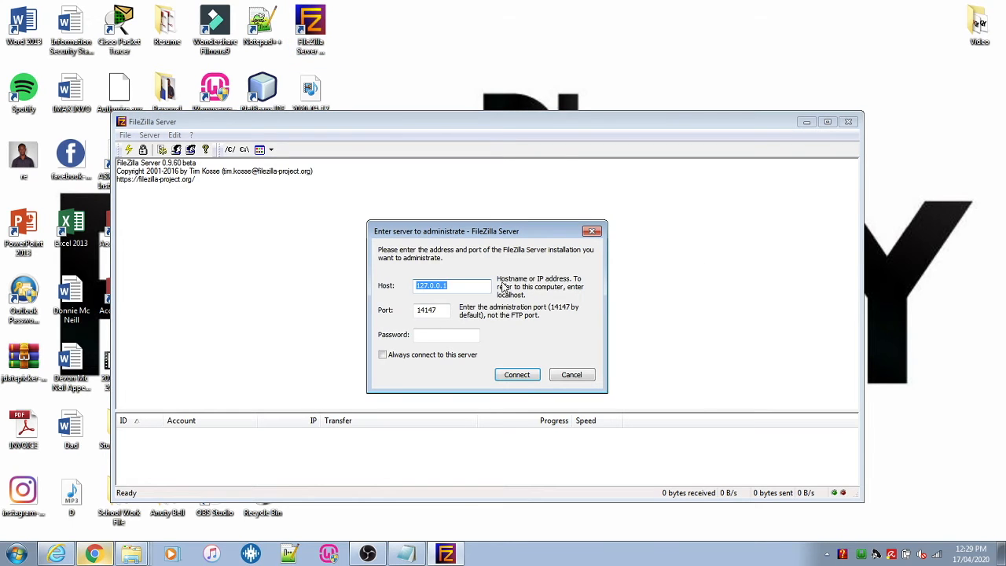
click(454, 288)
drag(454, 288, 415, 288)
click(435, 311)
drag(435, 311, 392, 317)
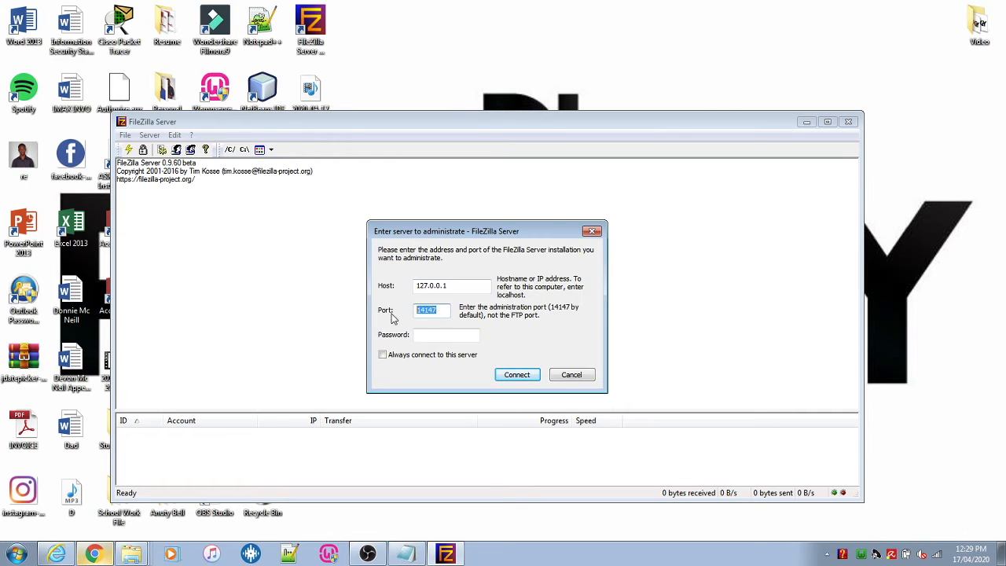
click(517, 375)
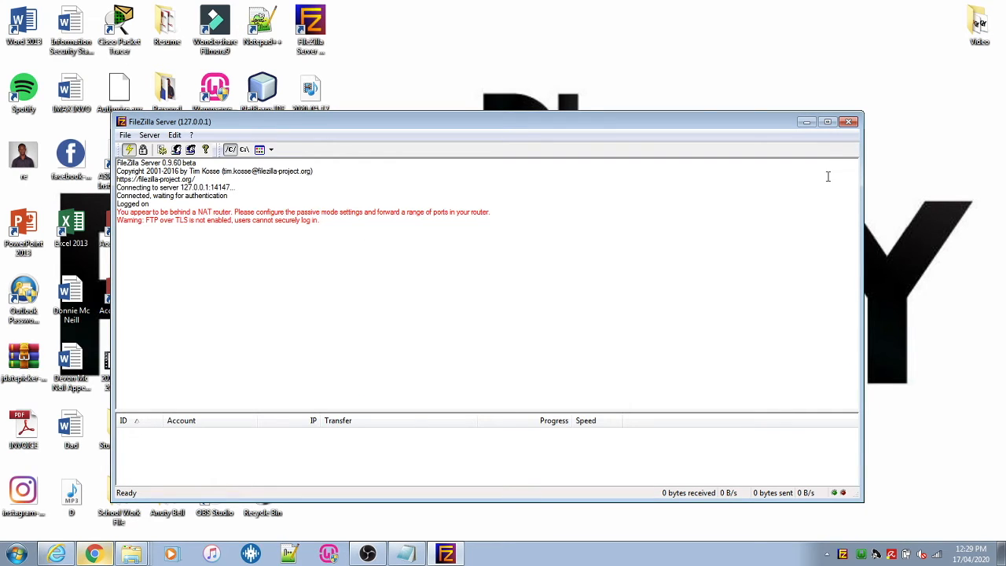
click(828, 122)
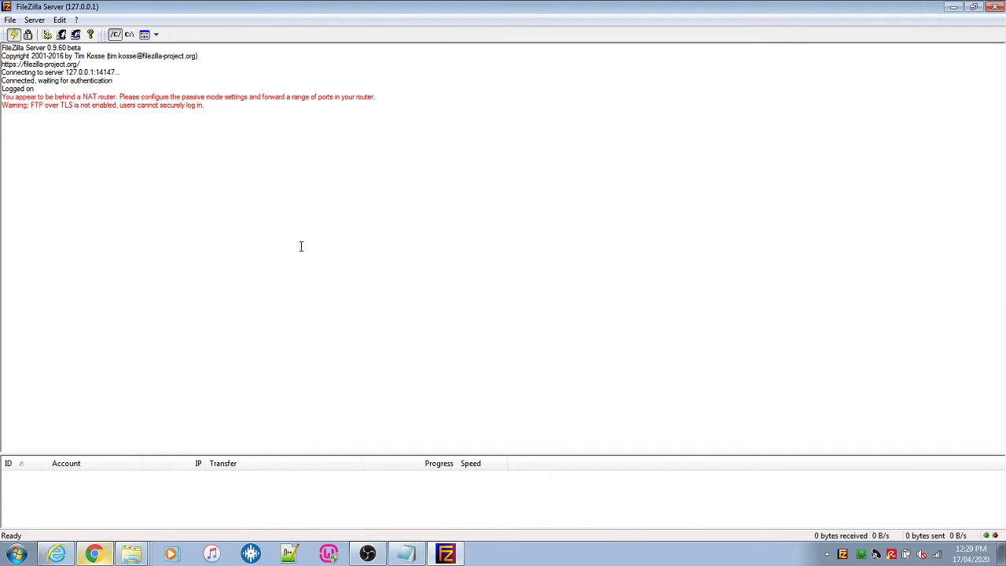
Add a user account named client with a password enabled, then open its Shared folders page
click(60, 21)
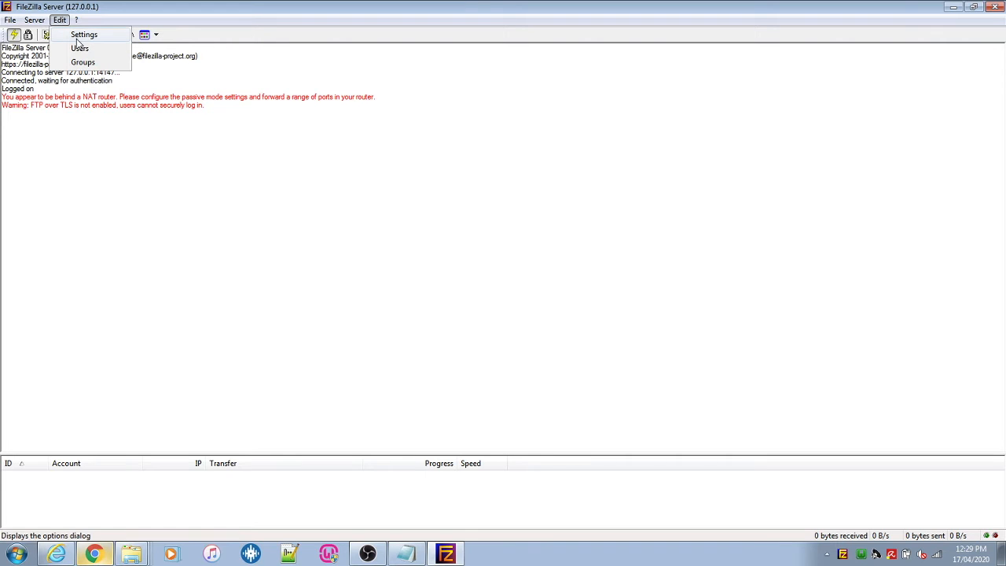
click(78, 47)
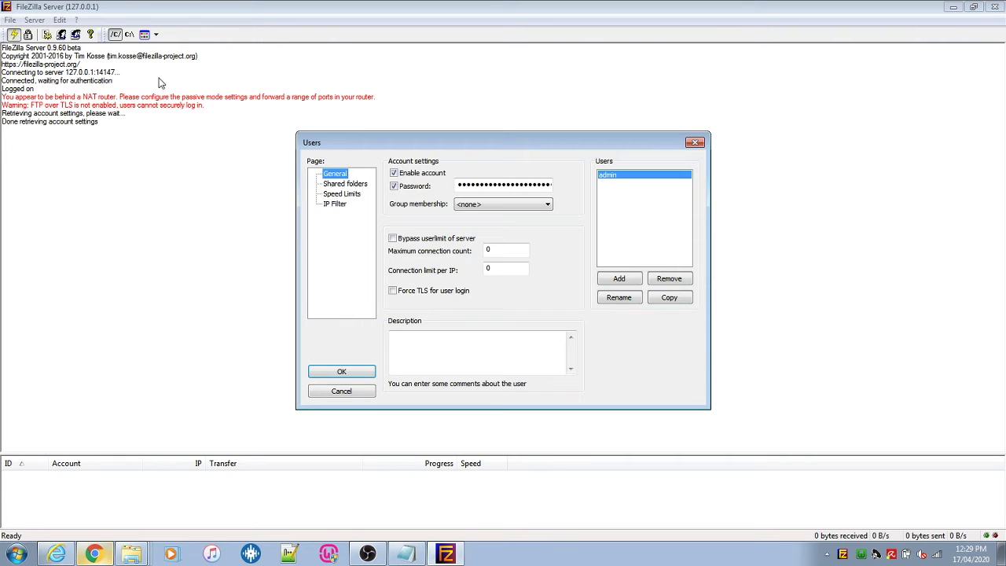
click(619, 281)
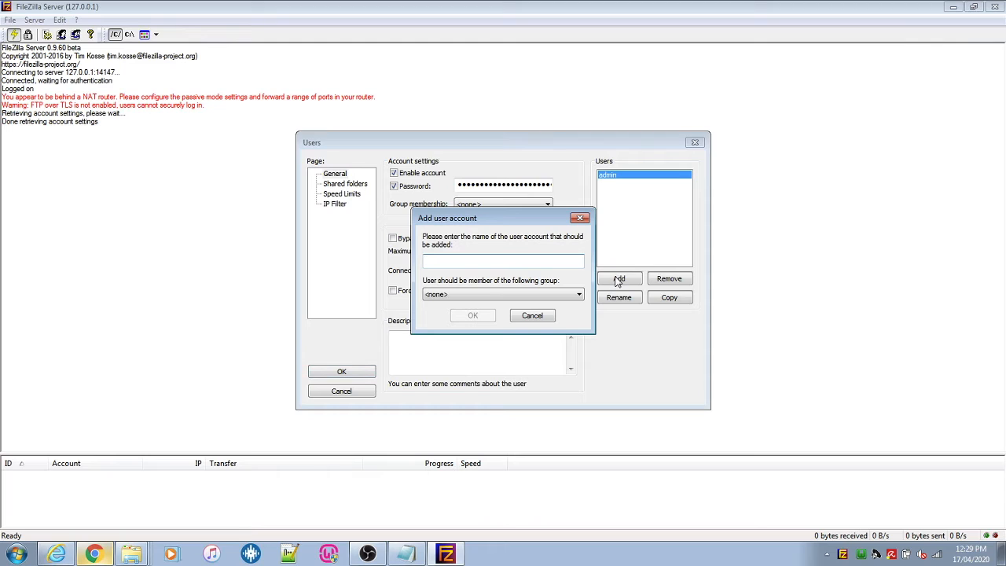
text(client)
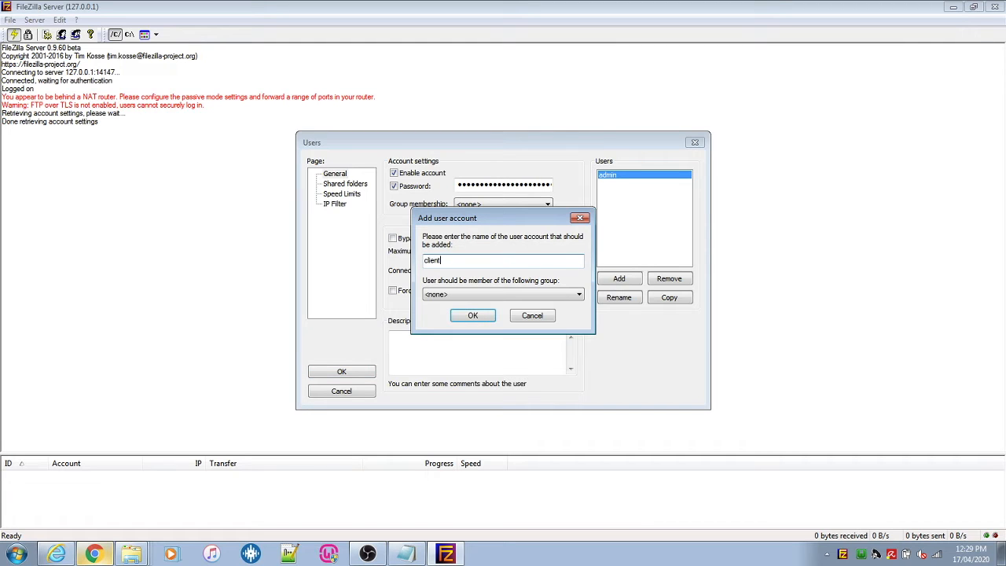
click(478, 315)
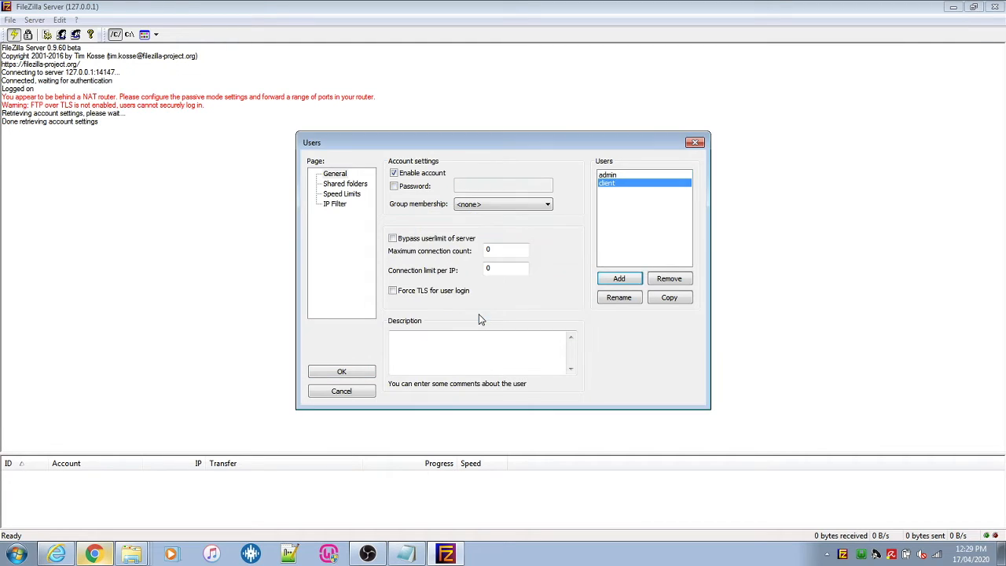
click(415, 189)
click(517, 182)
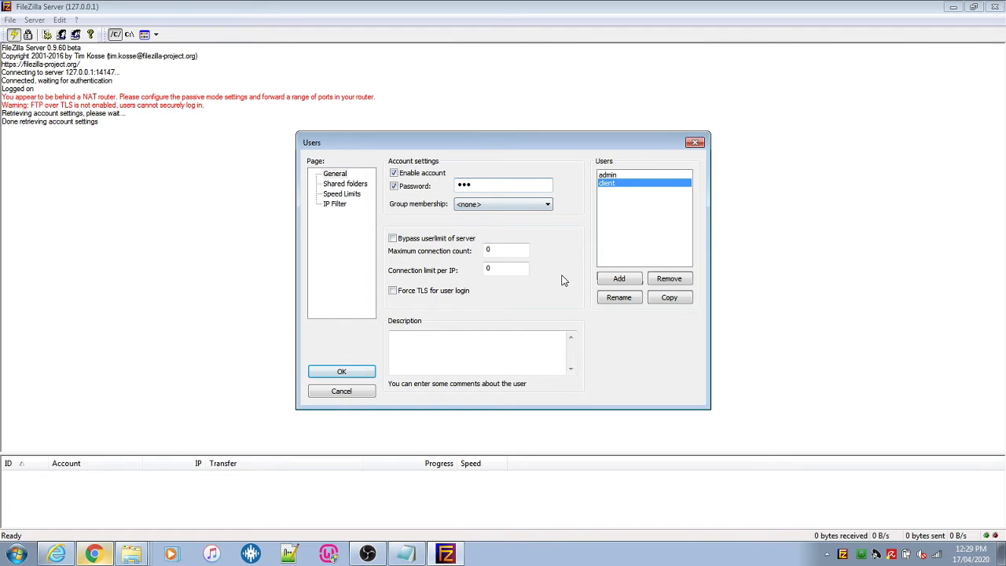
click(347, 187)
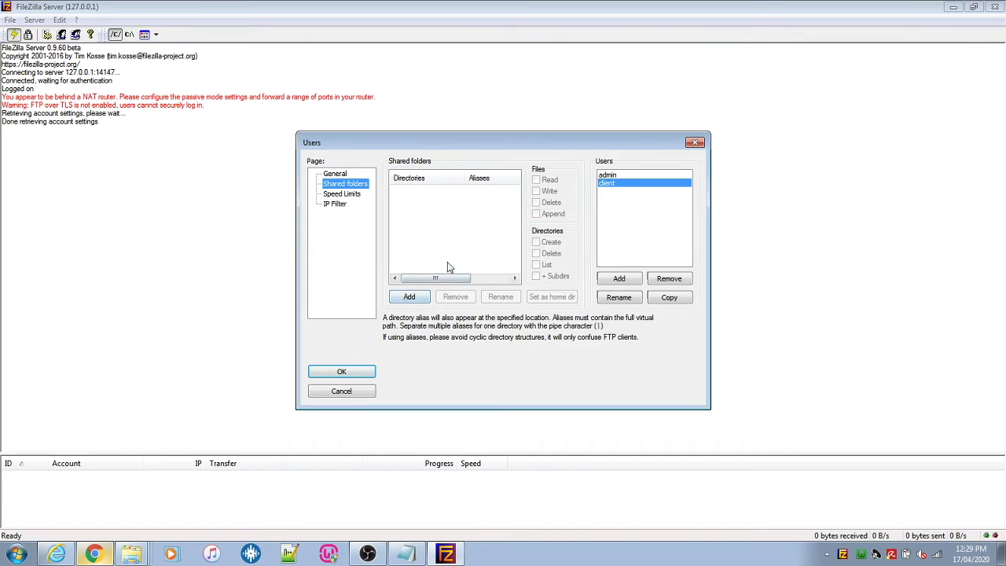
Add C:\ClientServerFTP as a shared folder for the client user
click(410, 296)
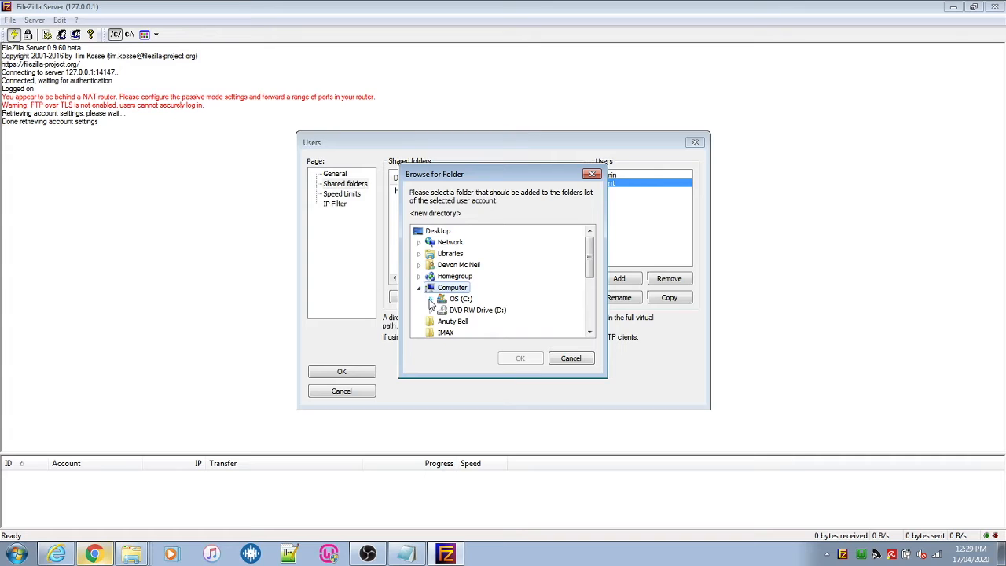
click(430, 299)
drag(593, 267, 593, 272)
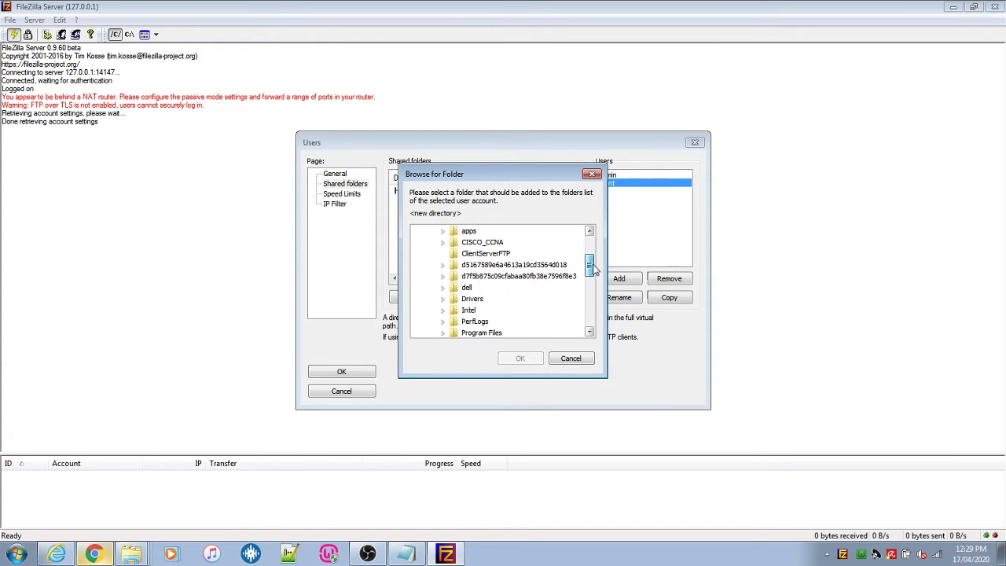
click(487, 255)
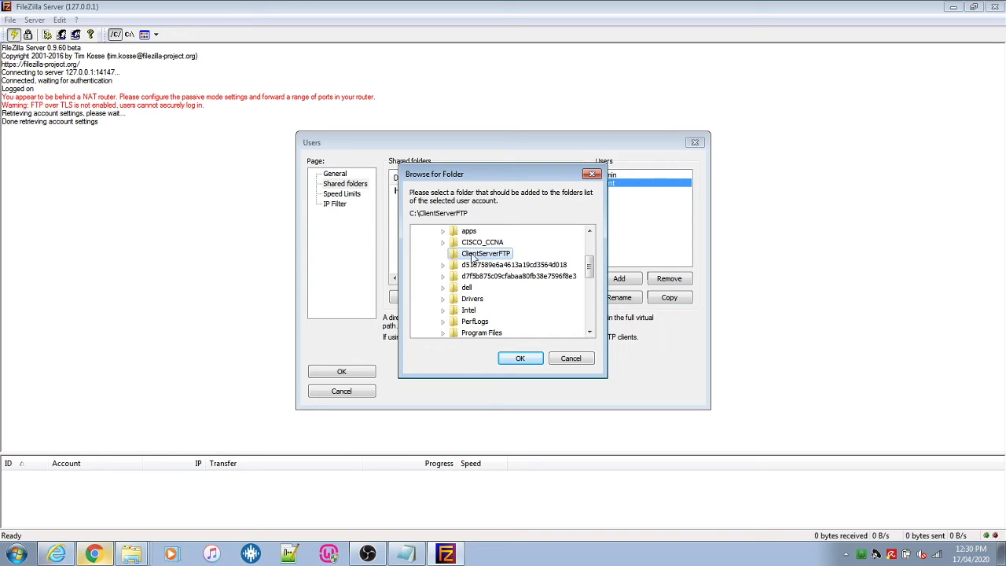
click(521, 359)
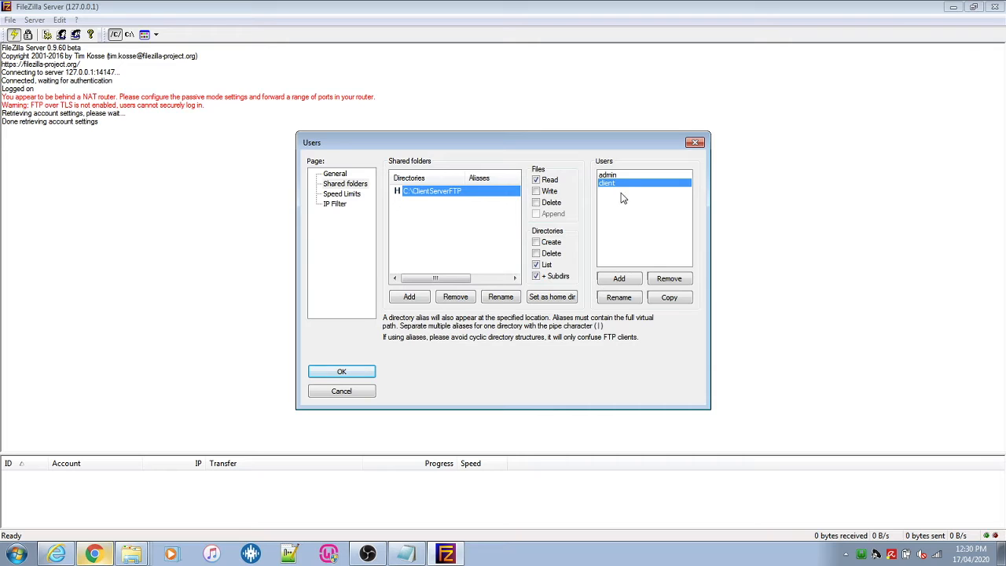
Grant Write, Delete and directory Create rights on the share and save with OK
click(549, 192)
click(549, 192)
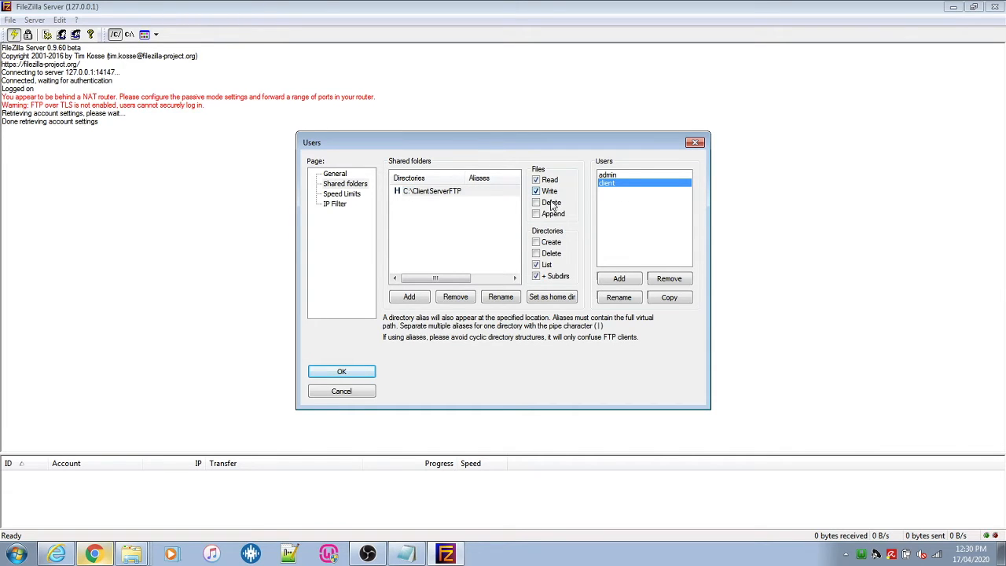
click(550, 203)
click(550, 242)
click(345, 372)
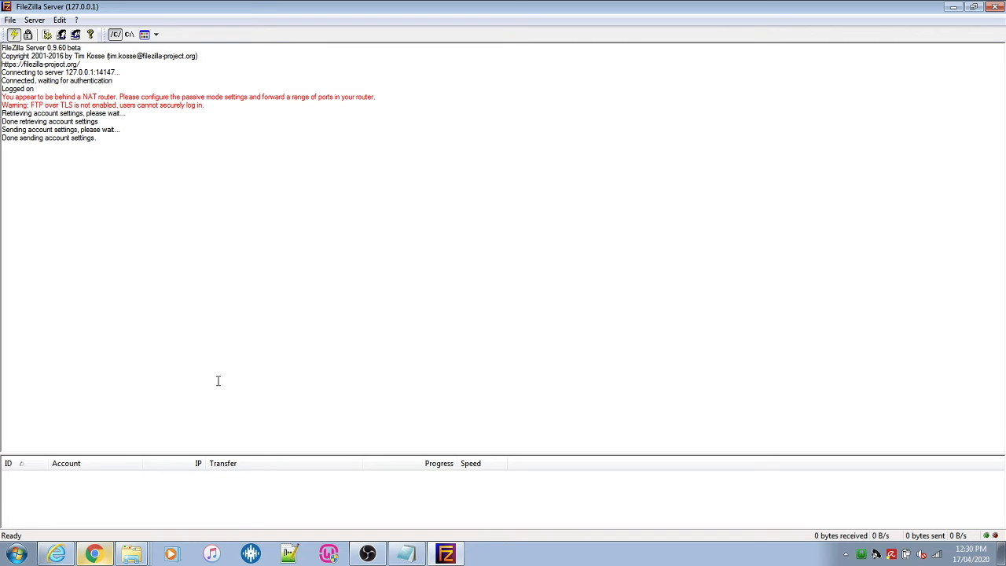
Open Command Prompt via a cmd search and dock it beside FileZilla
key(super)
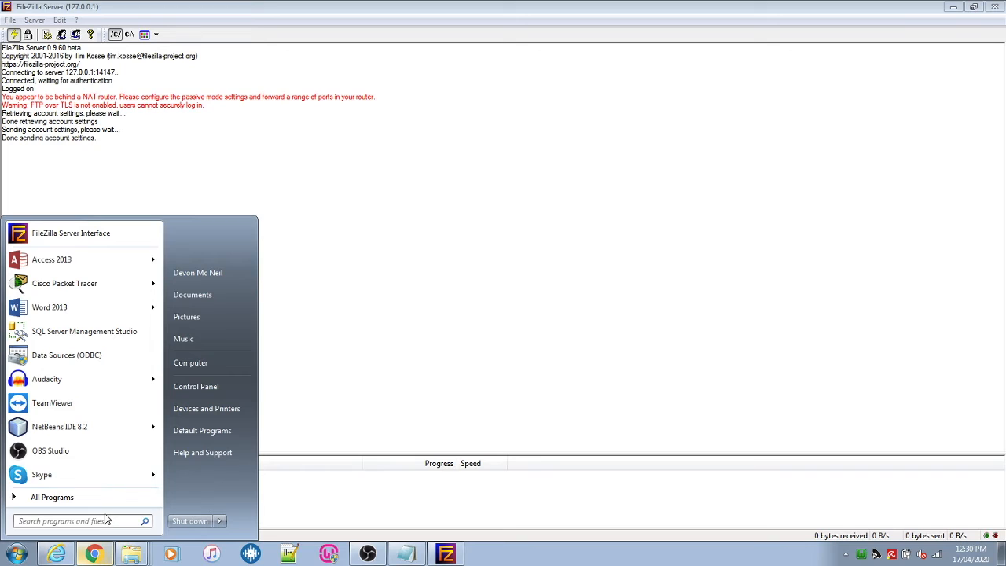
text(cmd)
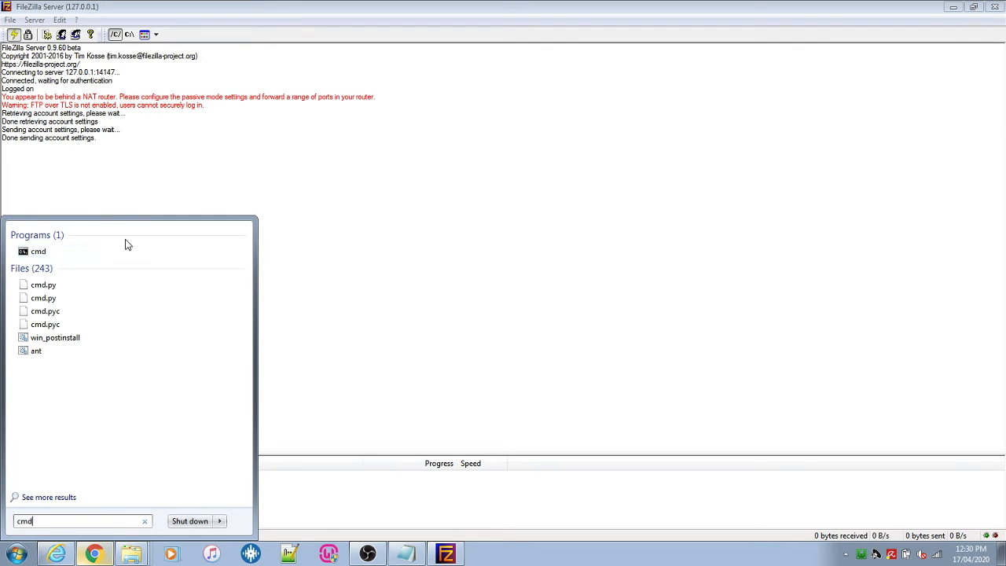
click(39, 255)
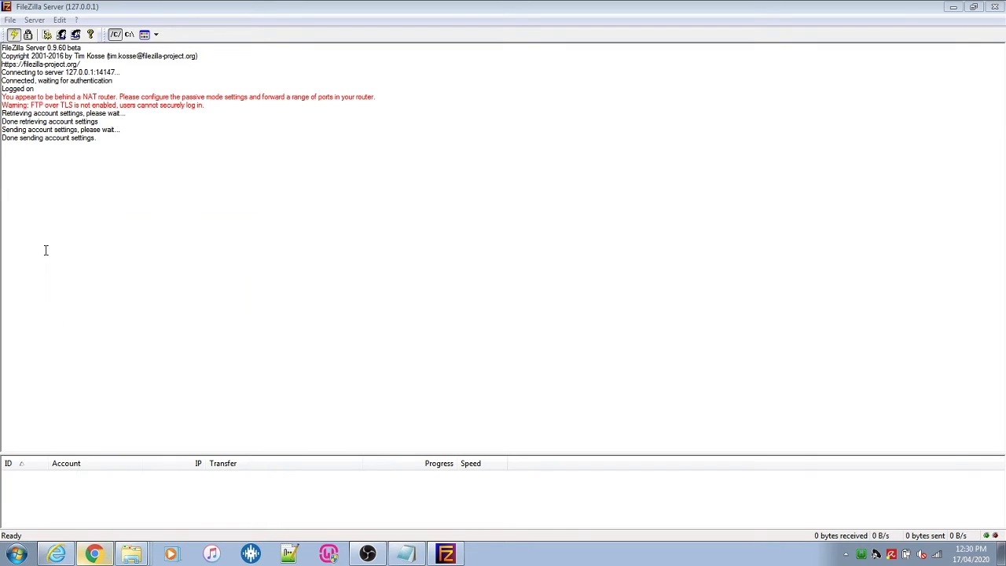
drag(338, 138, 1002, 223)
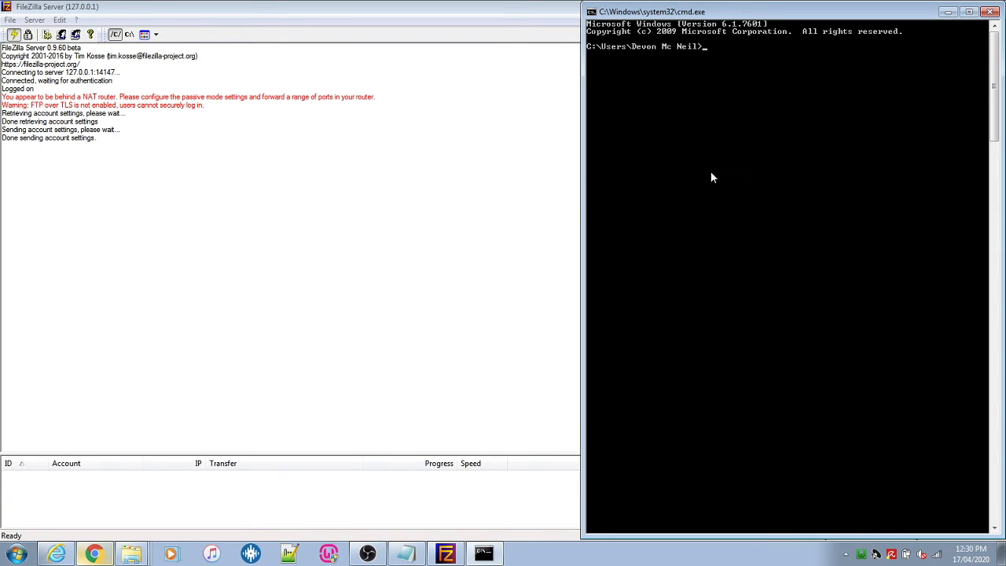
Run ipconfig to show IPv4 address 192.168.0.19, then restore Chrome alongside
text(ipconfig)
key(Return)
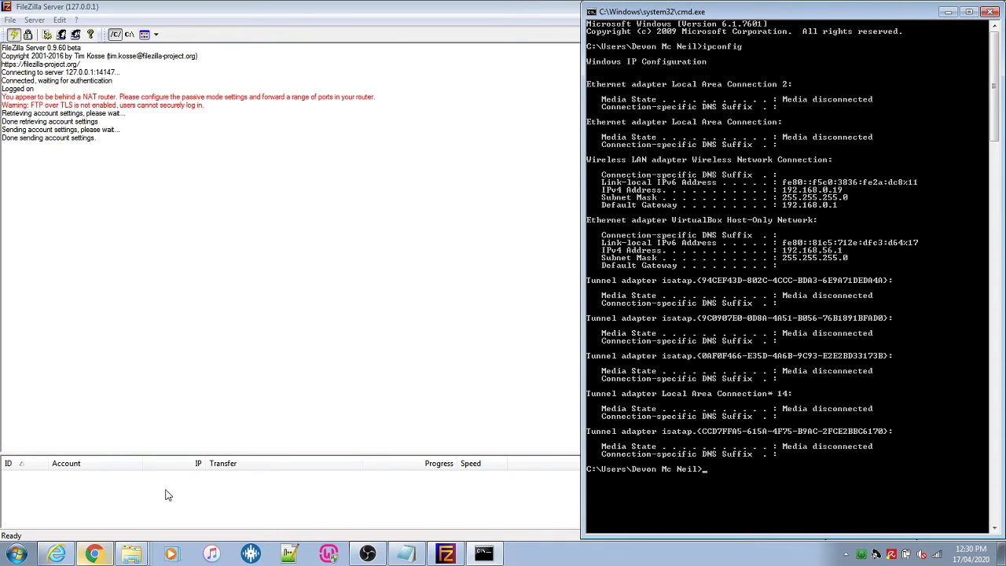
click(95, 554)
double_click(480, 6)
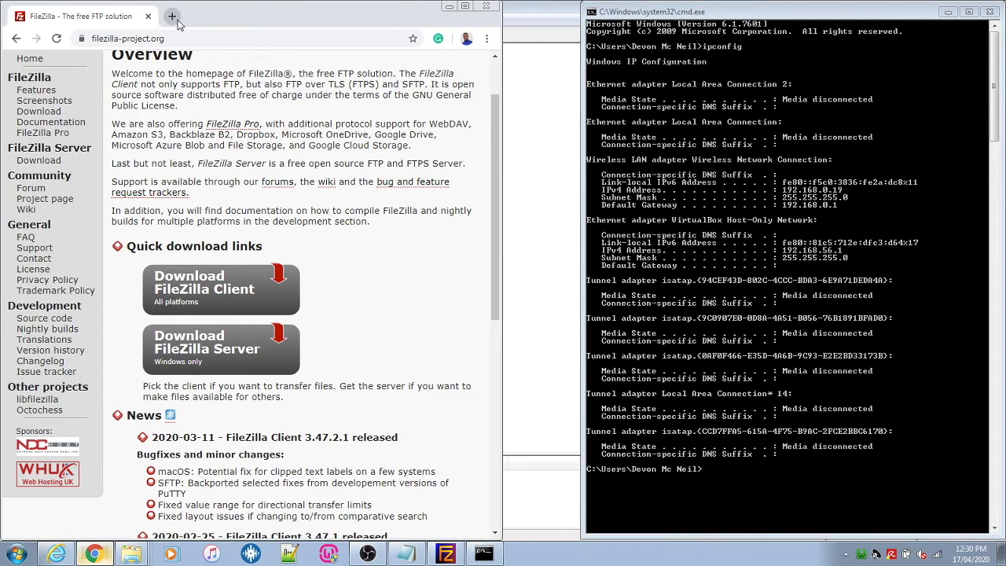
In a new Chrome tab, load ftp://192.168.0.19:21
click(173, 17)
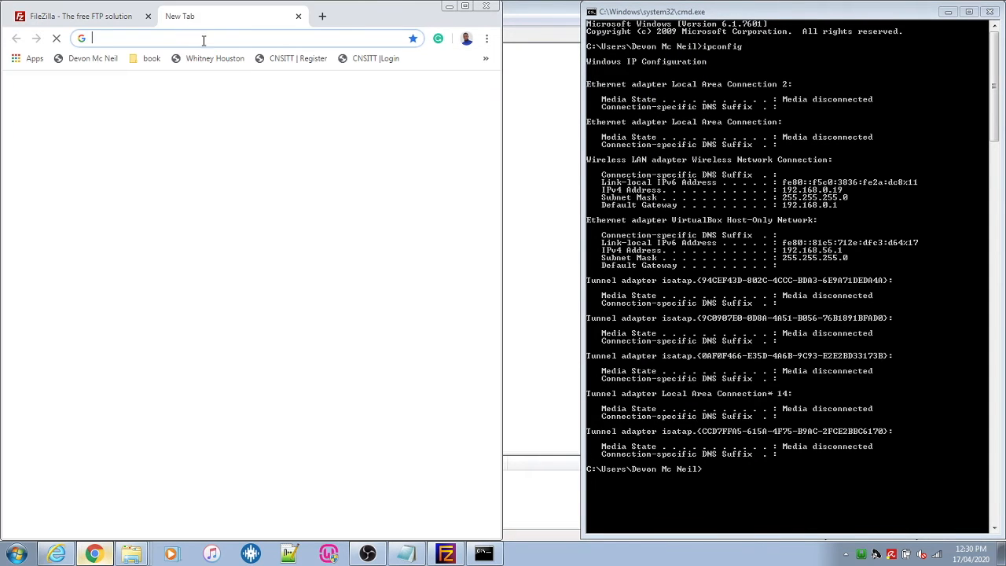
click(209, 39)
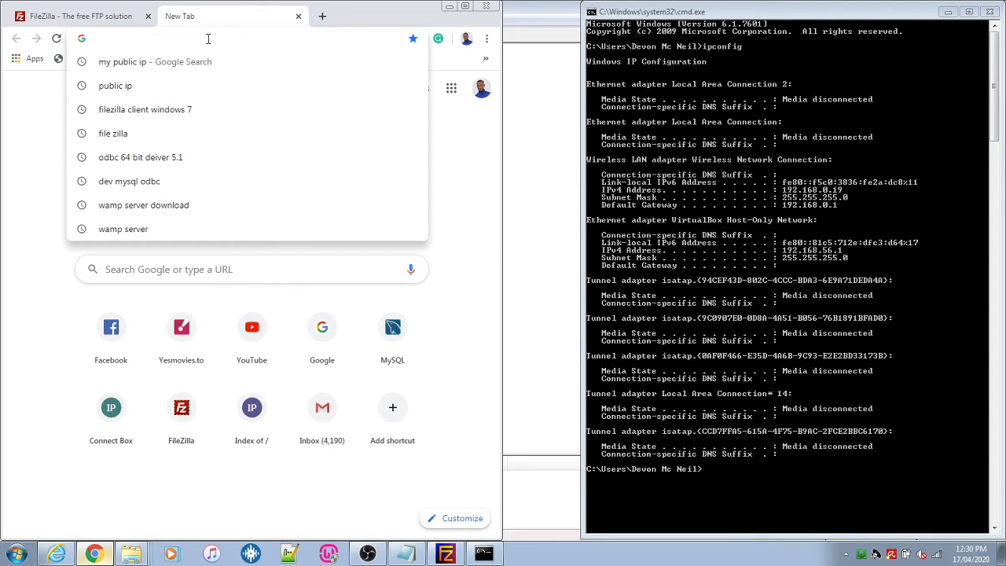
click(27, 153)
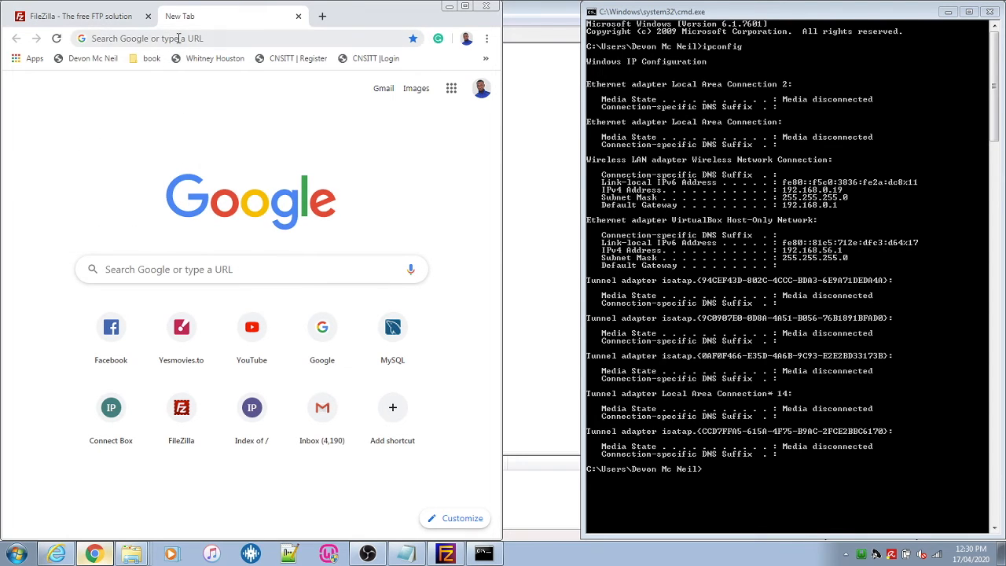
click(178, 38)
text(f)
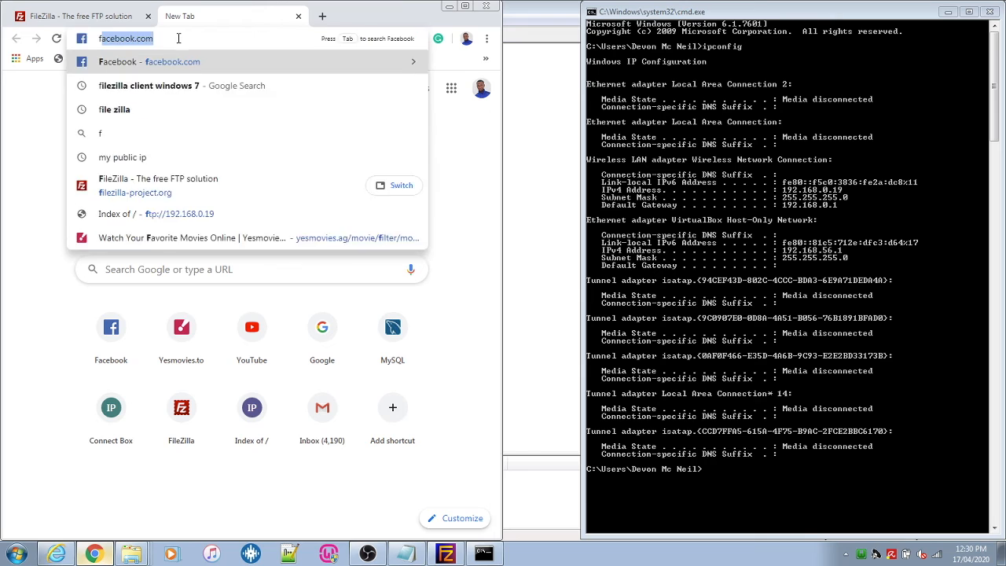
text(tp)
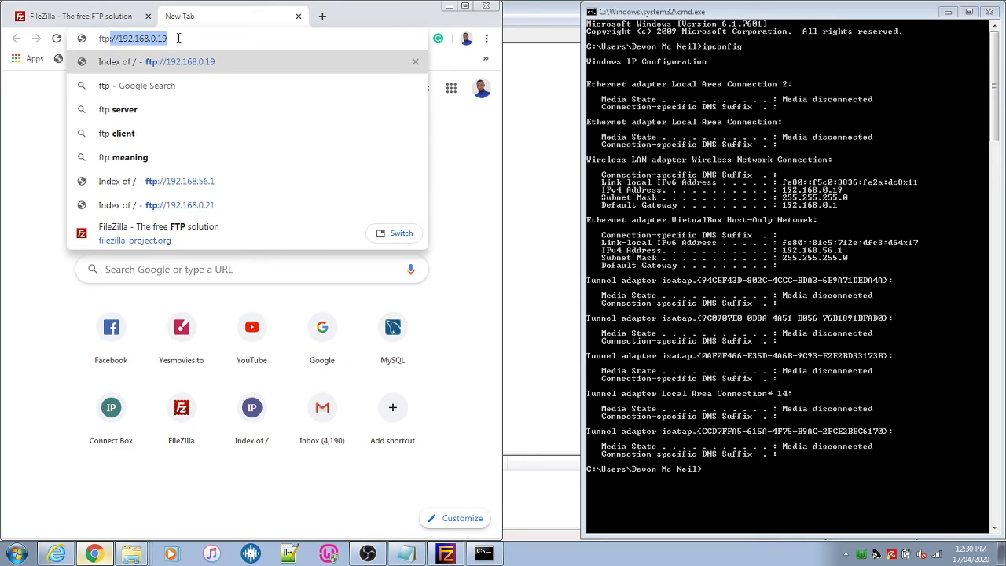
text(://)
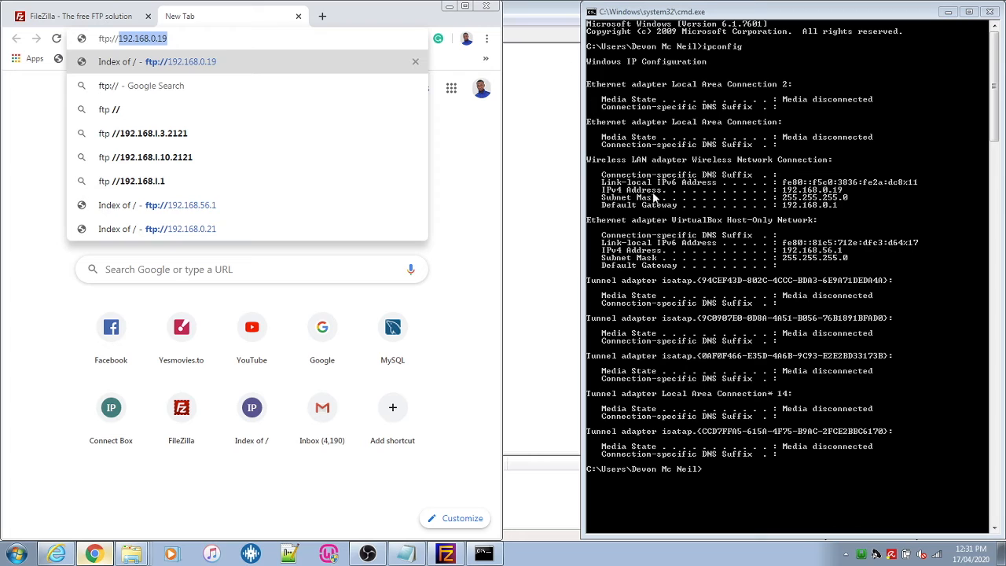
text(19)
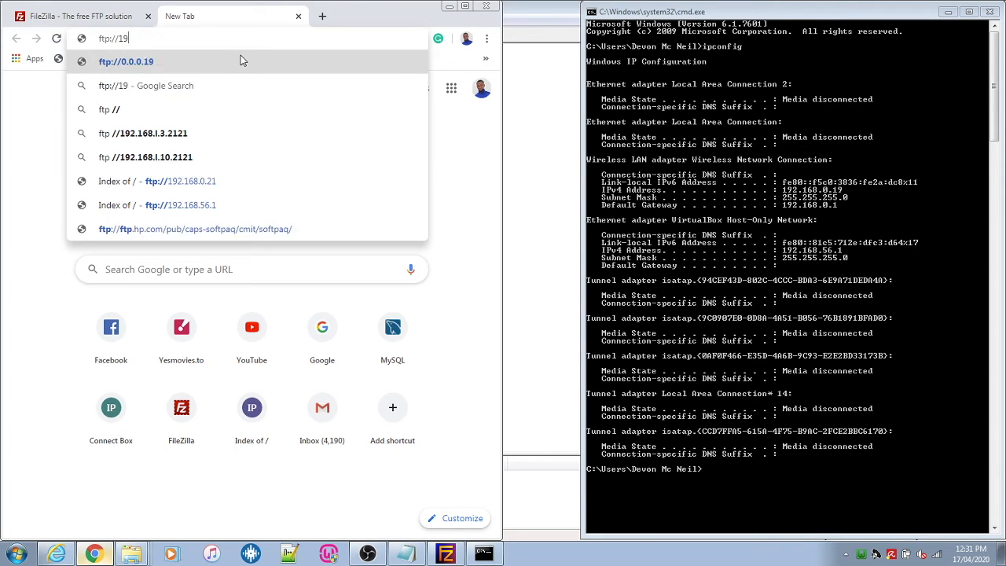
text(2.168)
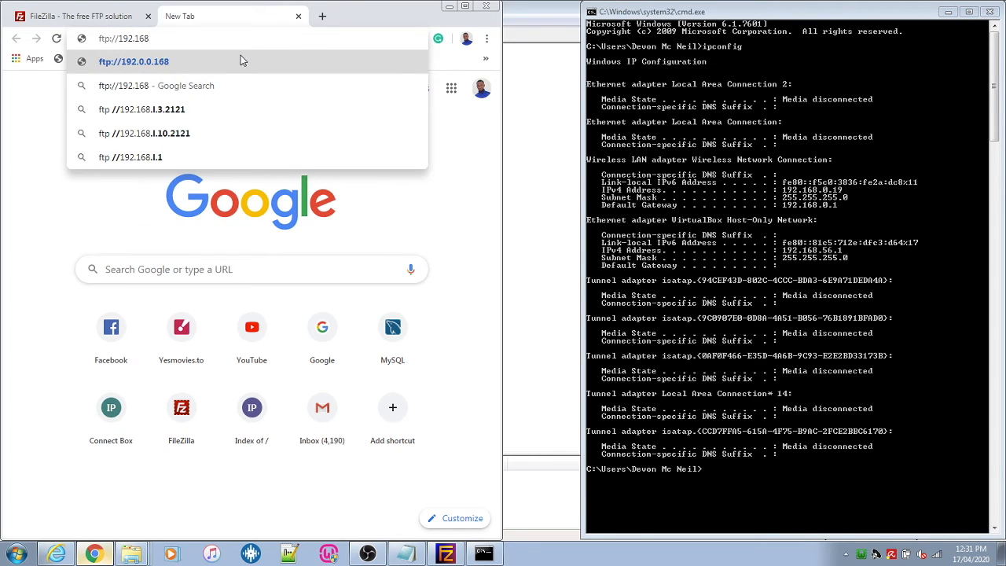
text(.0.)
text(1)
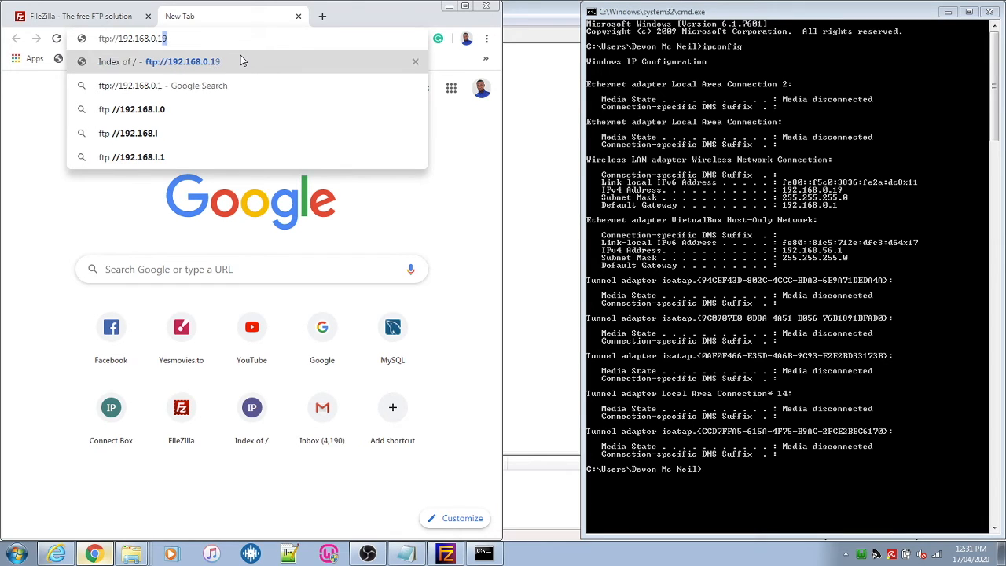
text(9:21)
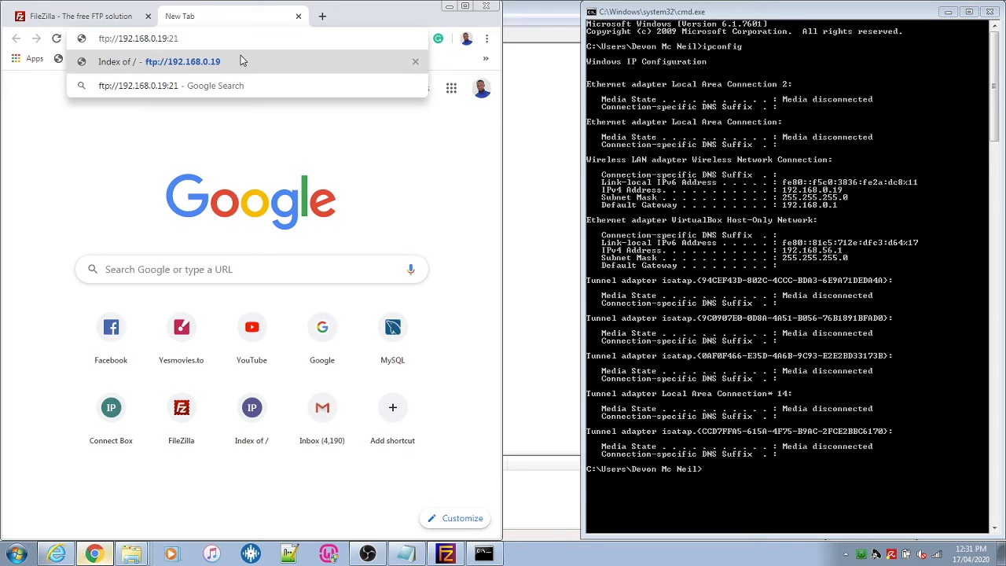
key(Return)
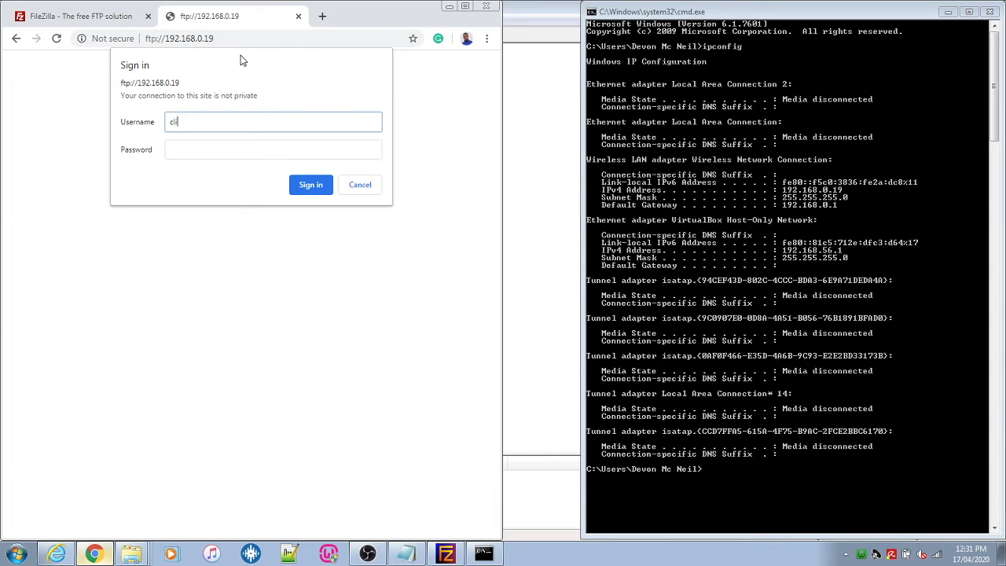
Sign in to the FTP share, open client.txt showing 'Hello I'm Good', then close it
click(230, 145)
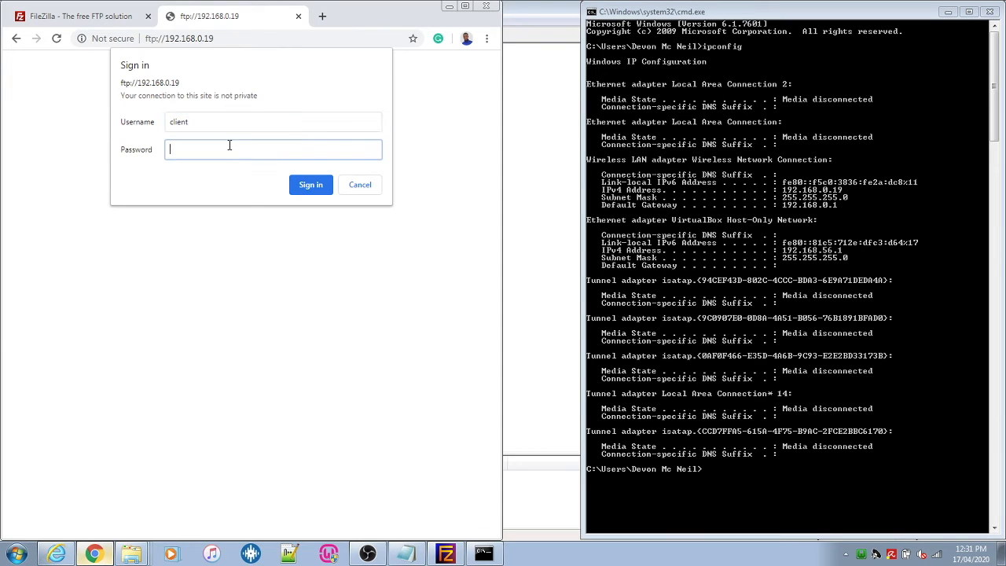
click(311, 185)
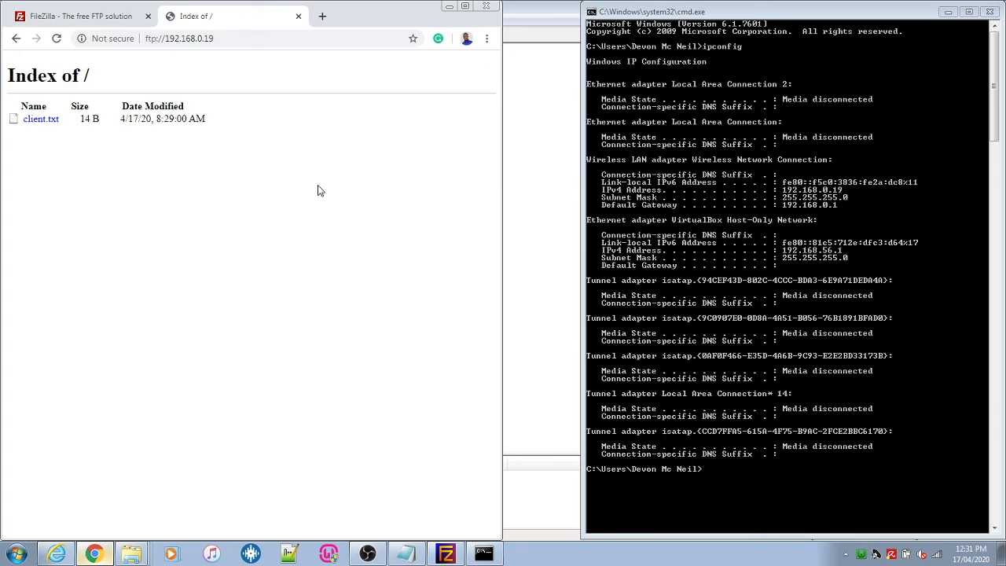
click(46, 123)
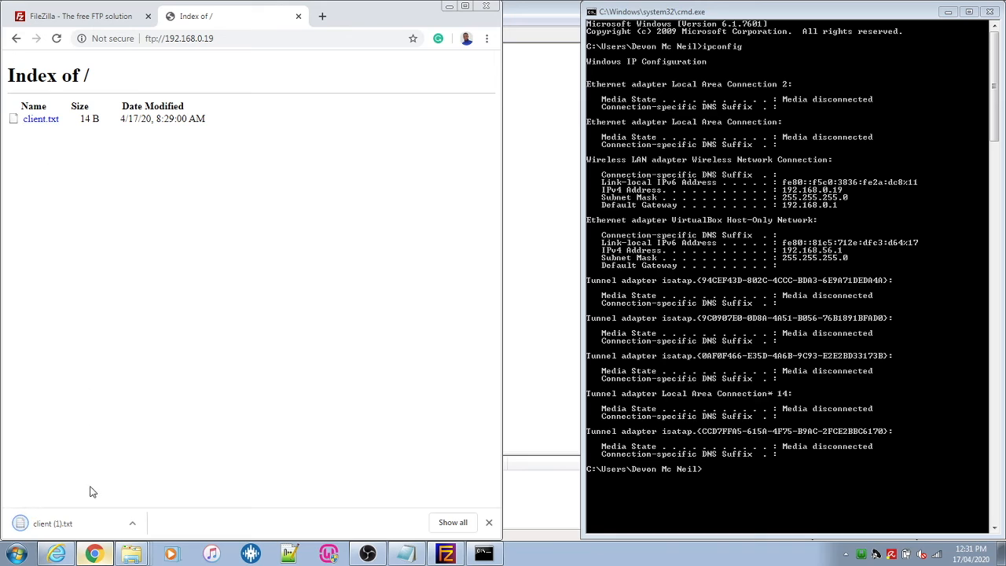
click(51, 520)
drag(276, 148, 186, 135)
click(214, 139)
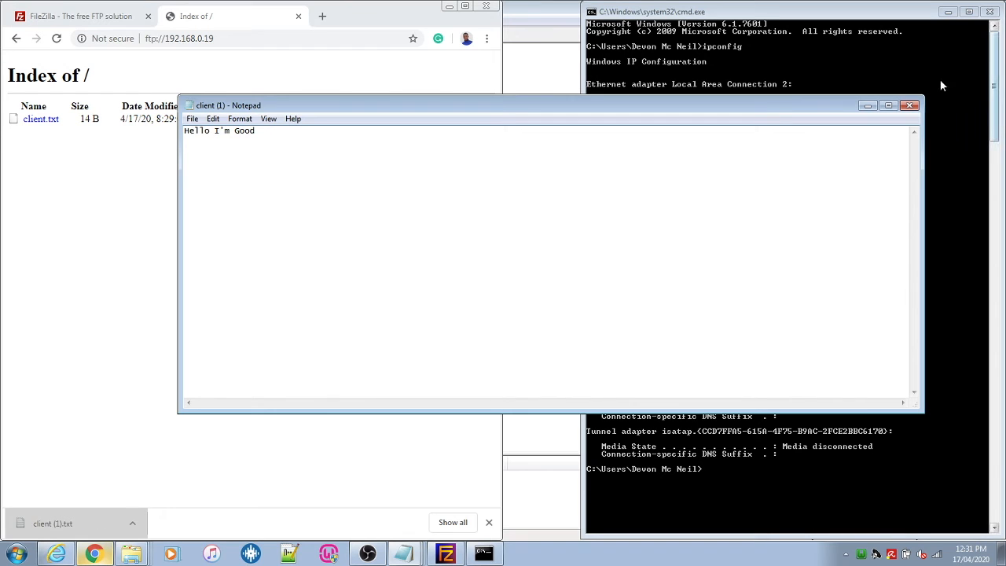
click(909, 104)
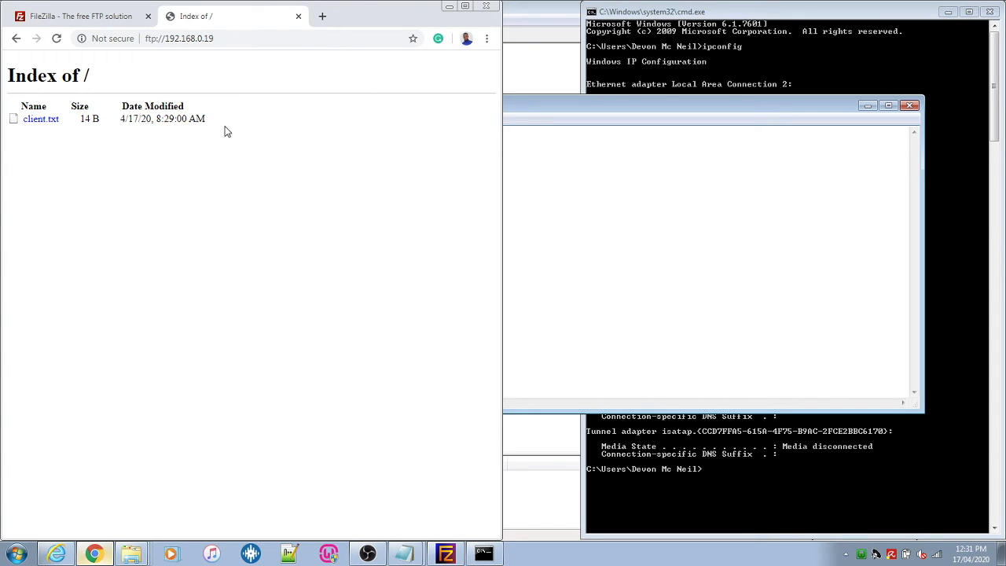
Open a new Chrome tab and load google.com
click(322, 16)
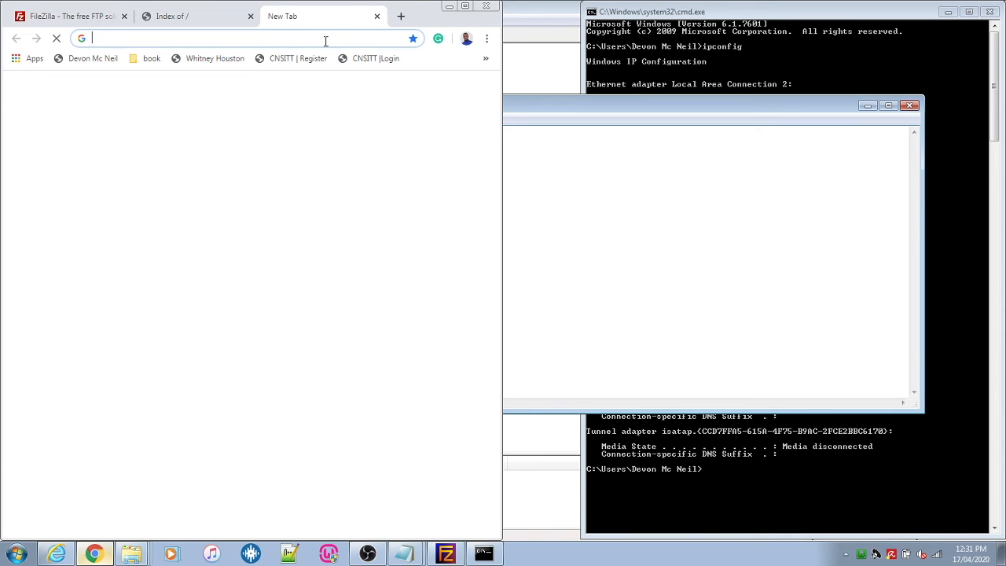
text(google.com)
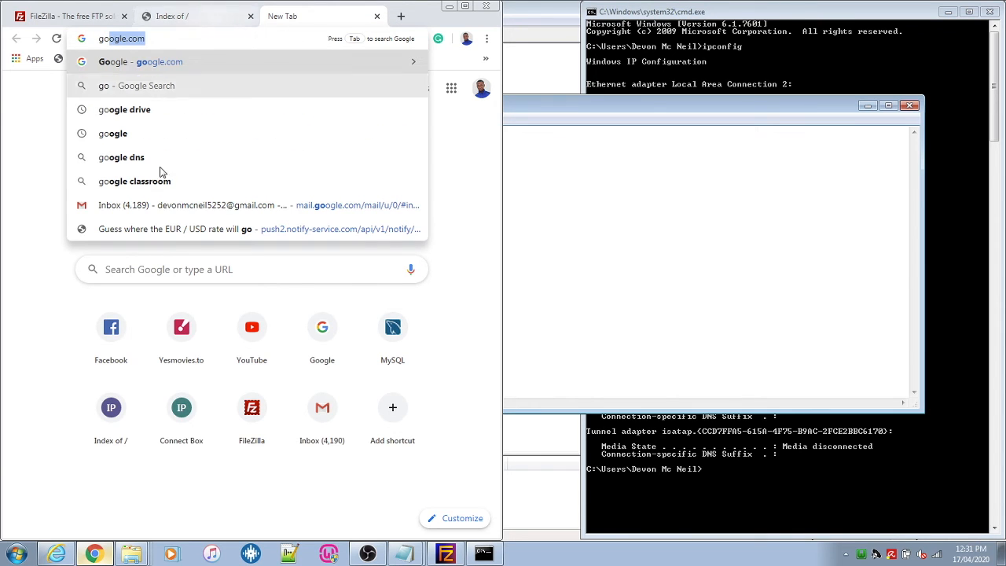
click(209, 165)
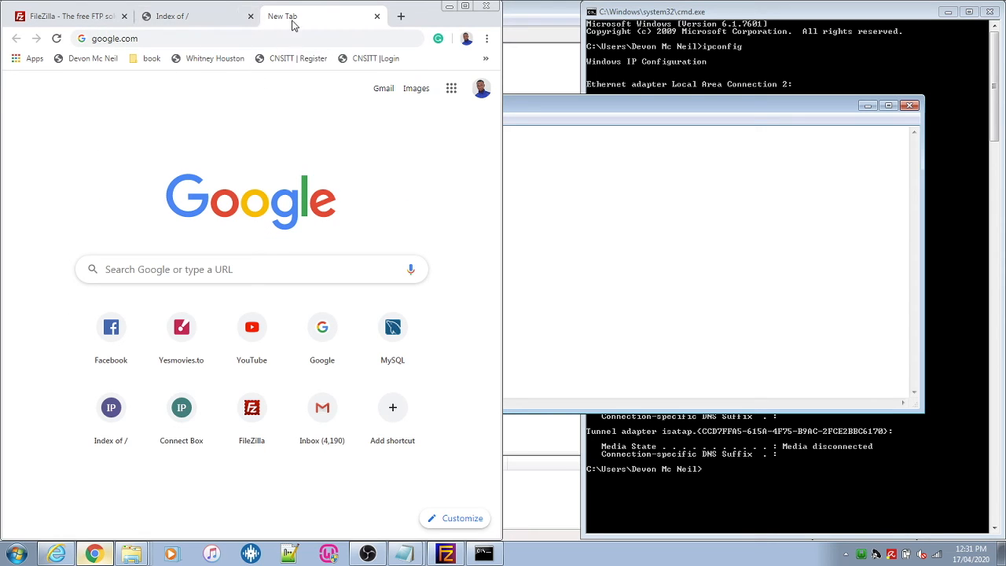
click(214, 20)
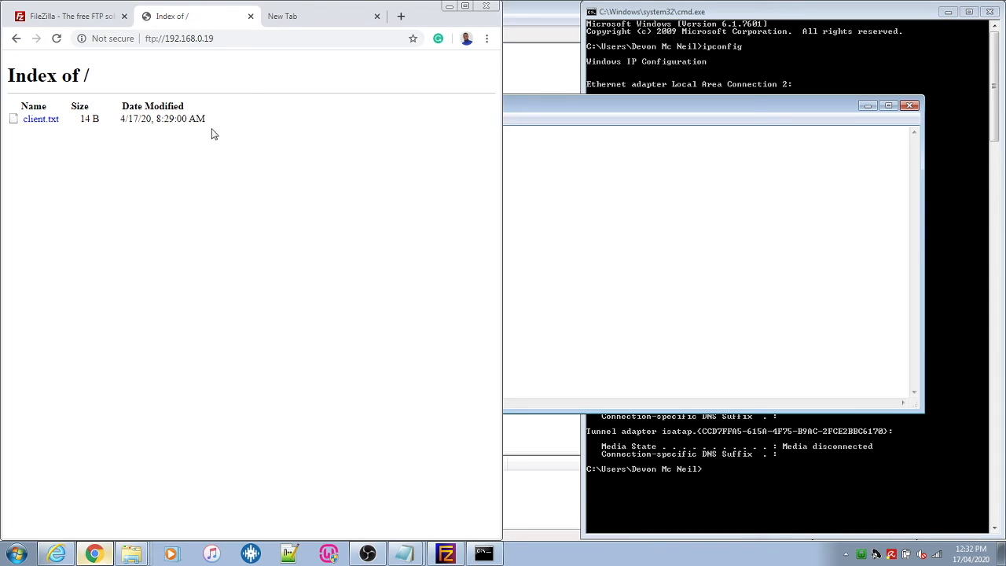
drag(219, 38, 165, 39)
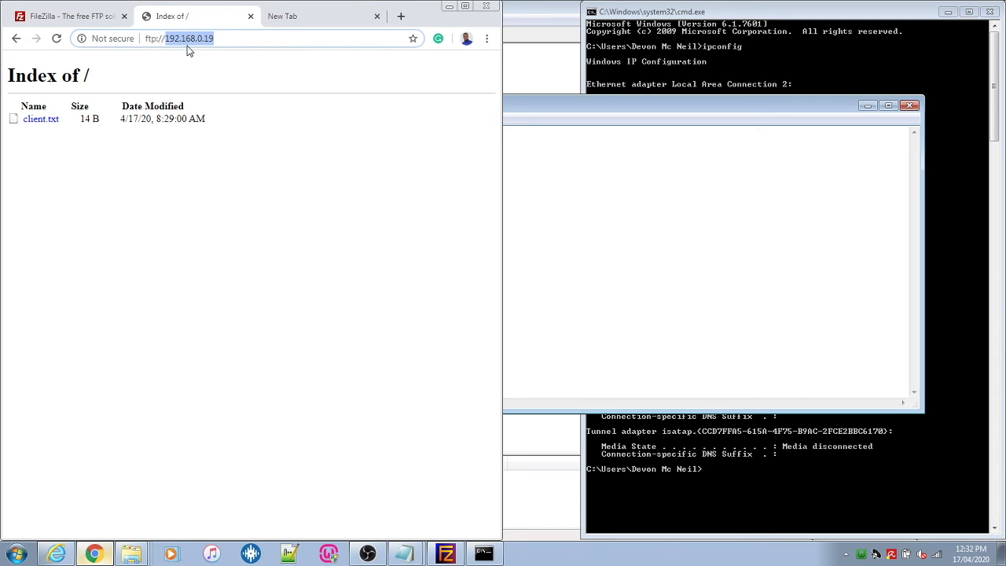
click(277, 22)
click(277, 36)
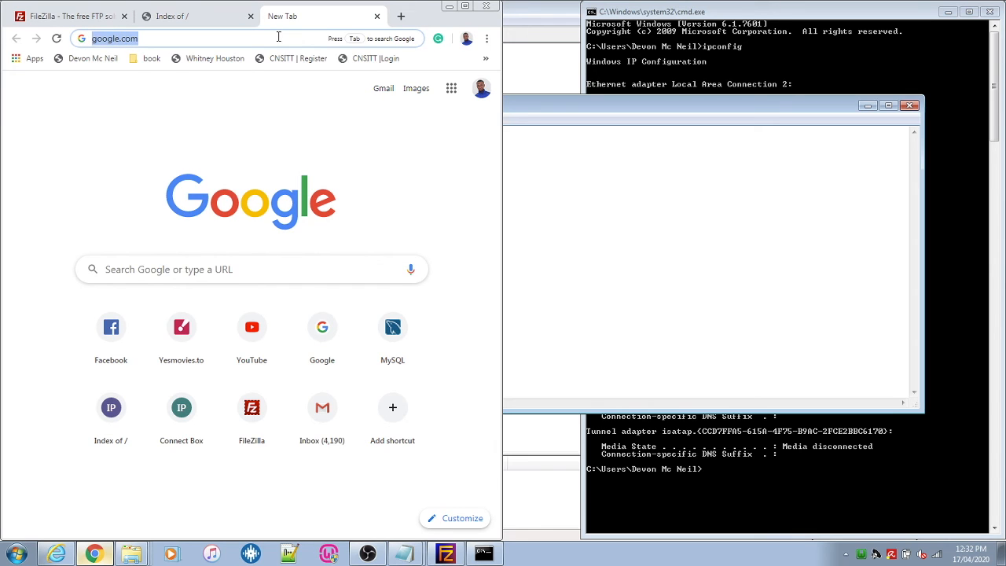
text(go)
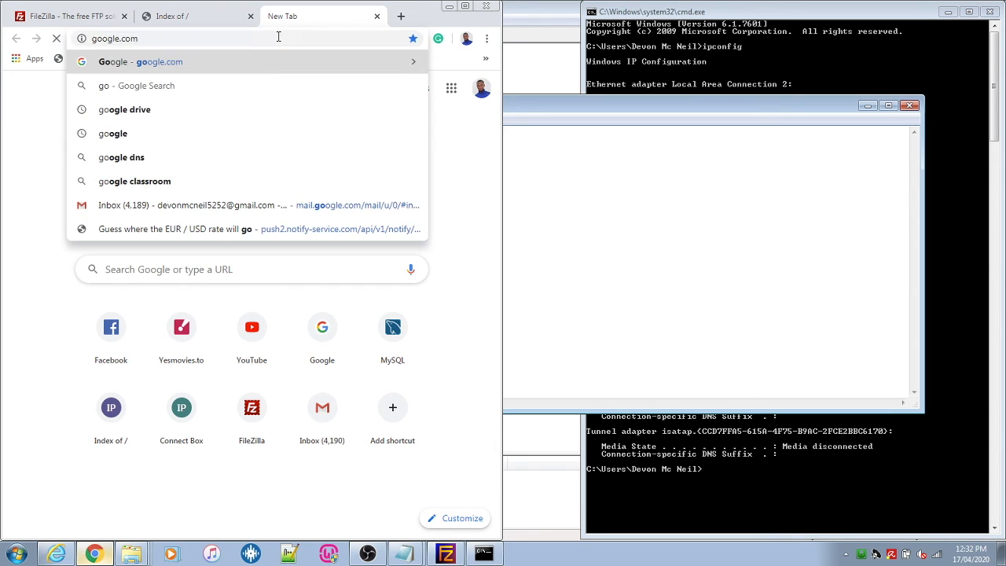
key(Return)
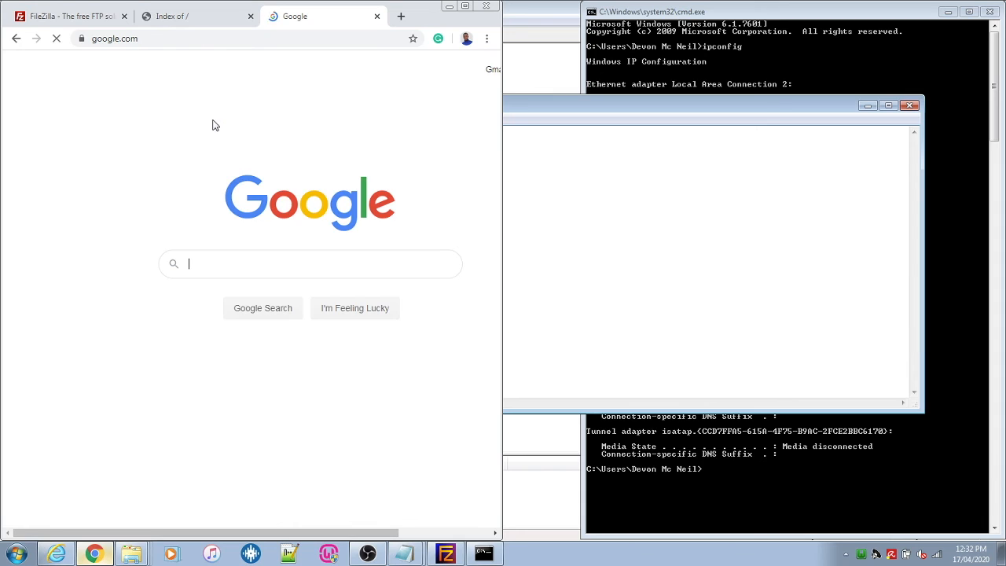
Search 'what is my public ip address' and select 190.213.232.250 on showmyipaddress.eu
text(what is my public ip address)
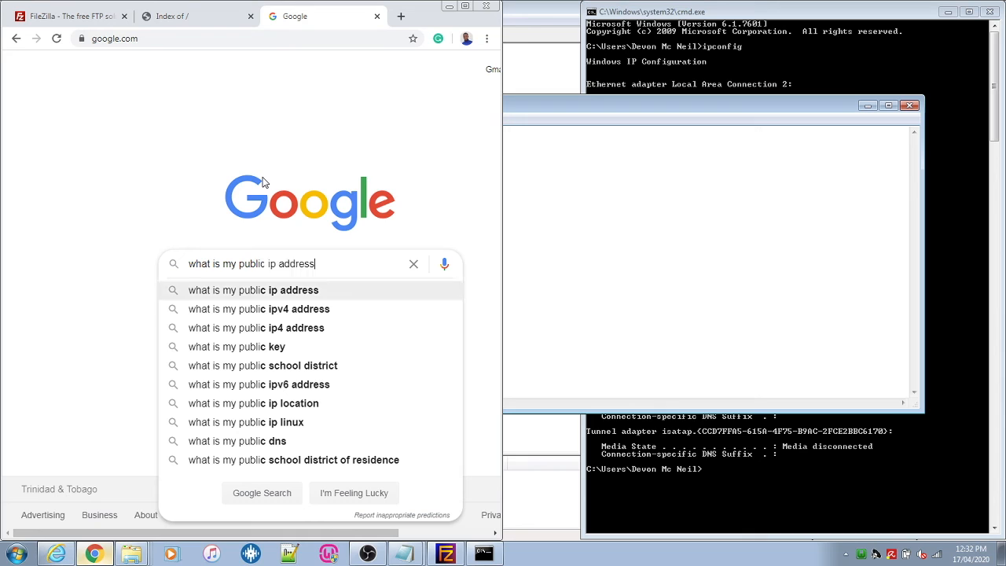
key(Down)
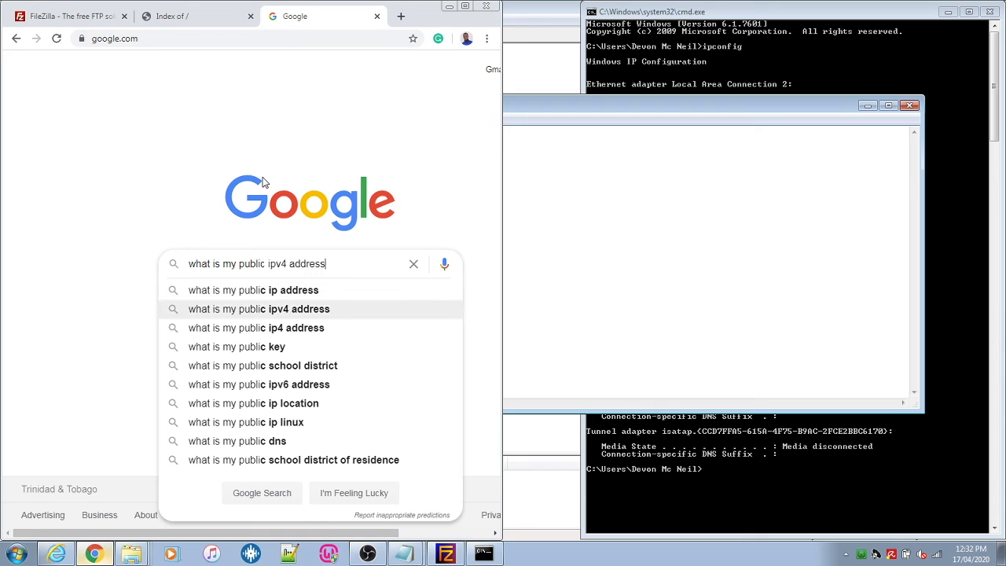
key(Return)
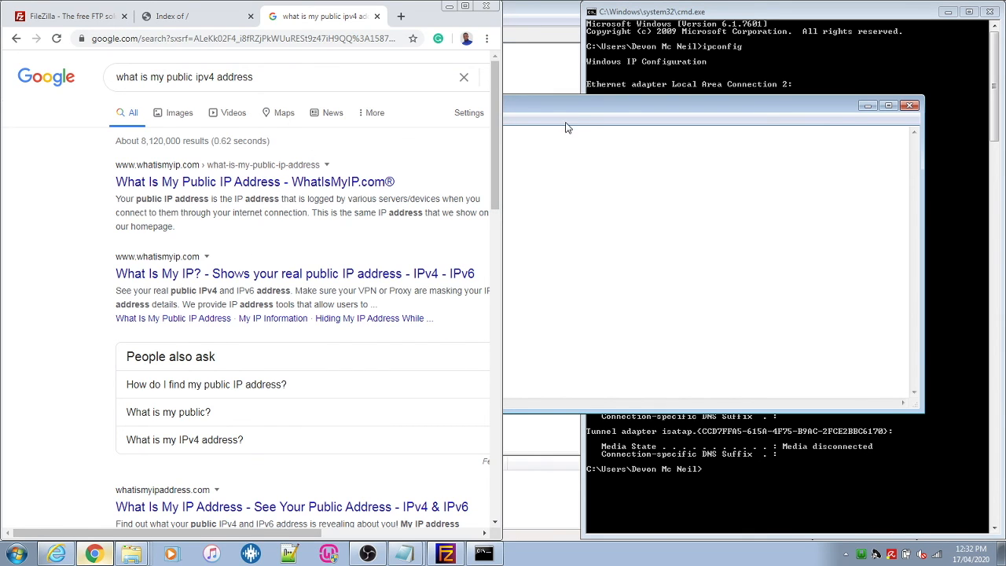
drag(498, 124, 497, 163)
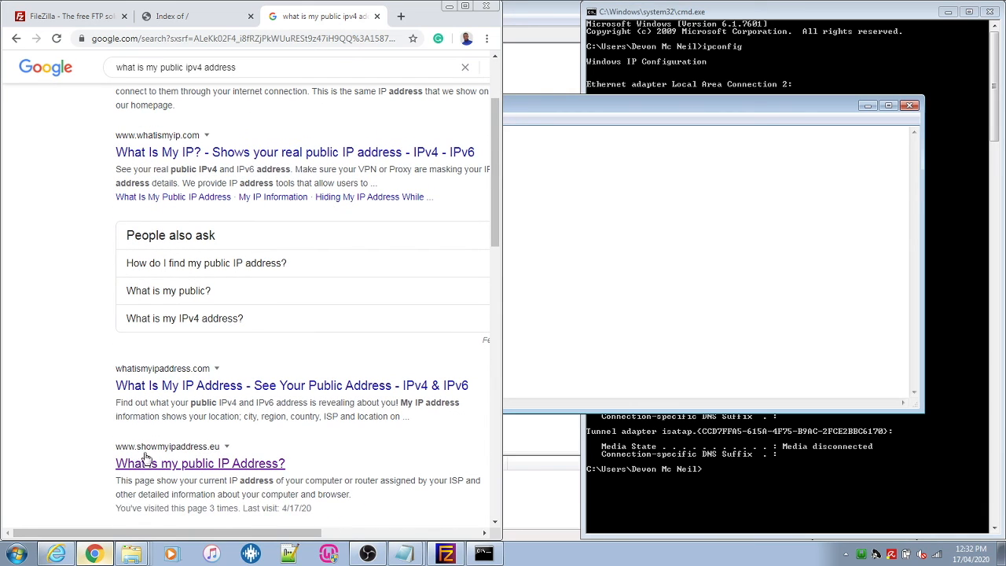
click(202, 466)
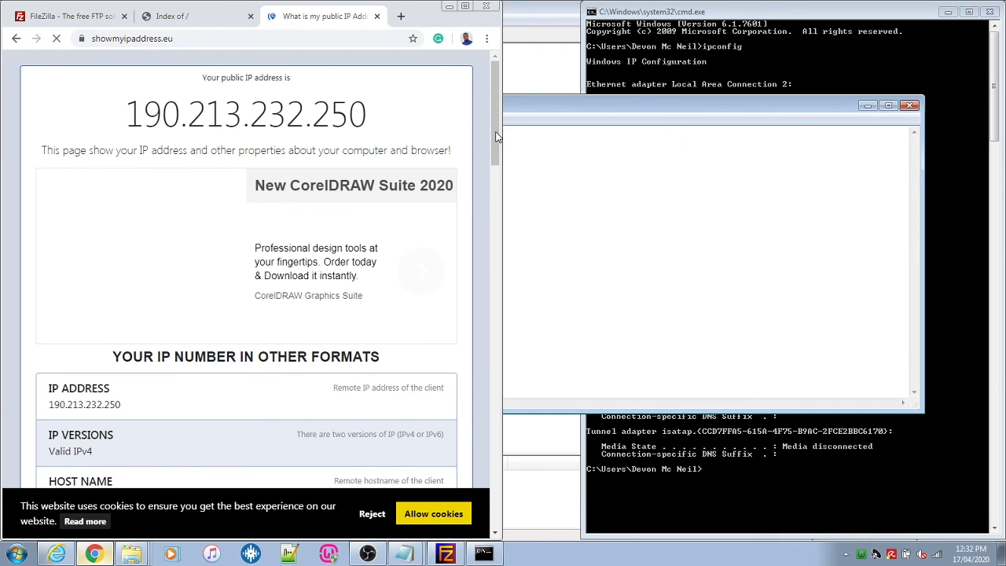
drag(369, 116, 124, 116)
key(ctrl+c)
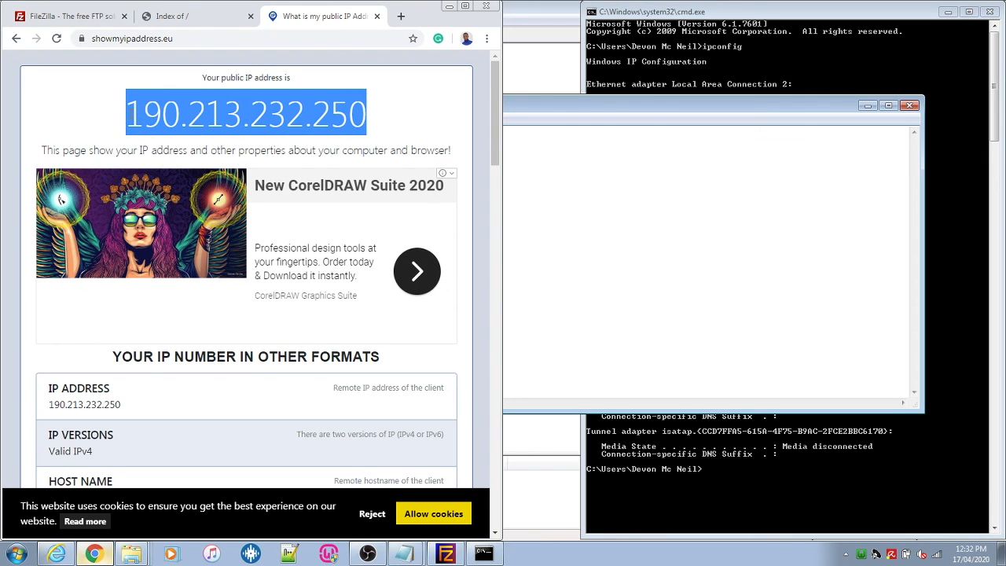
click(203, 16)
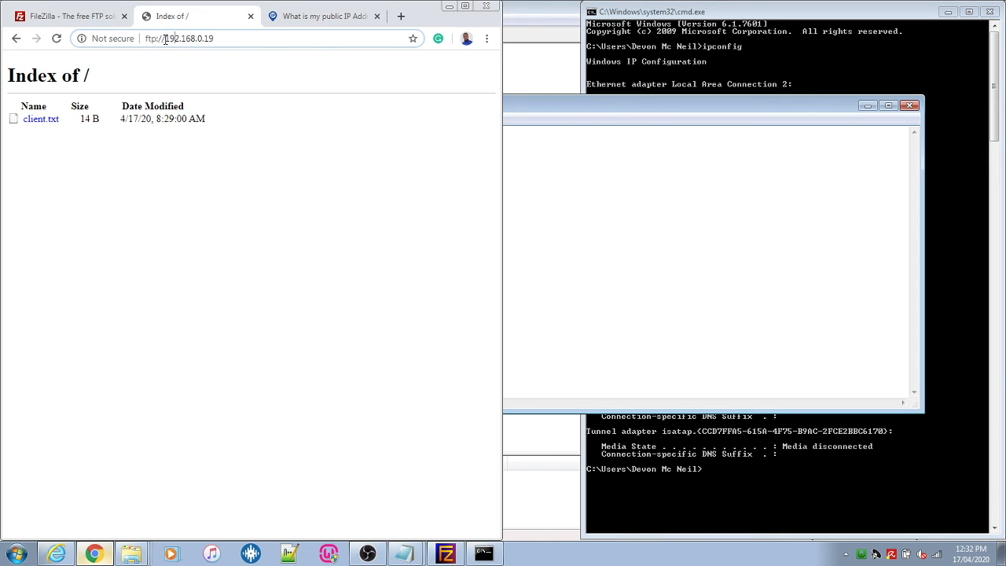
mouse_move(164, 37)
mouse_down()
mouse_move(221, 38)
mouse_move(162, 40)
mouse_up()
click(221, 38)
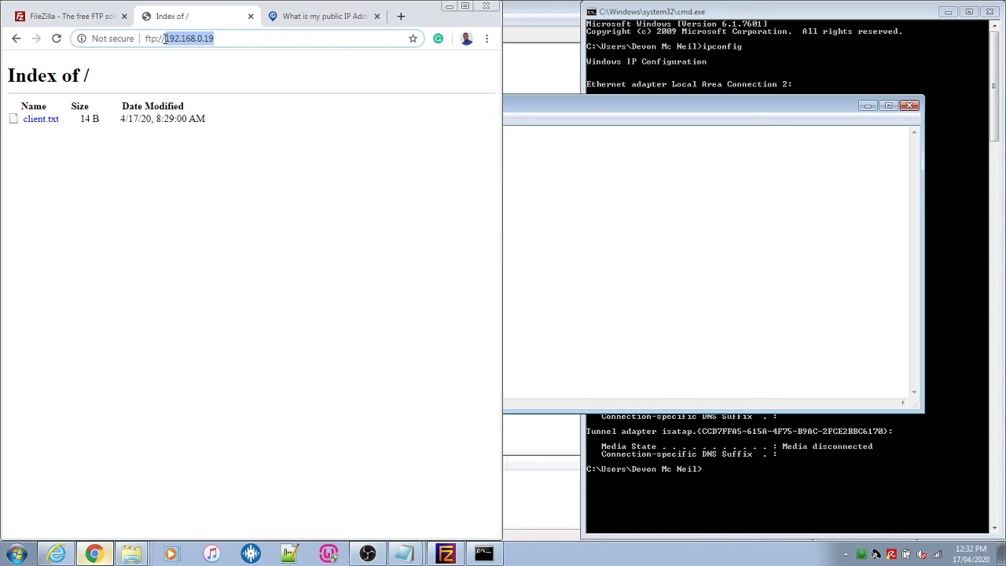
key(ctrl+v)
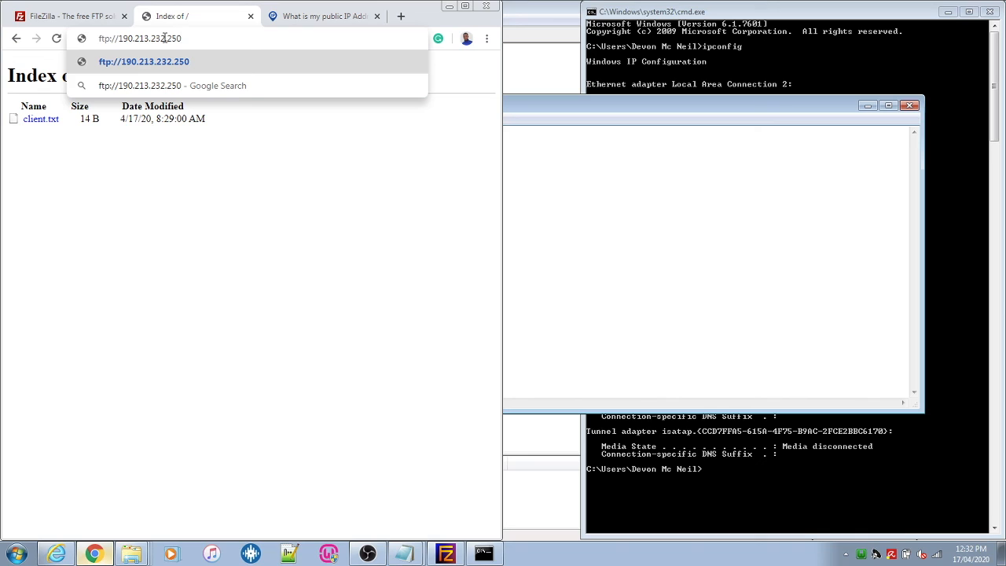
text(:21)
key(Return)
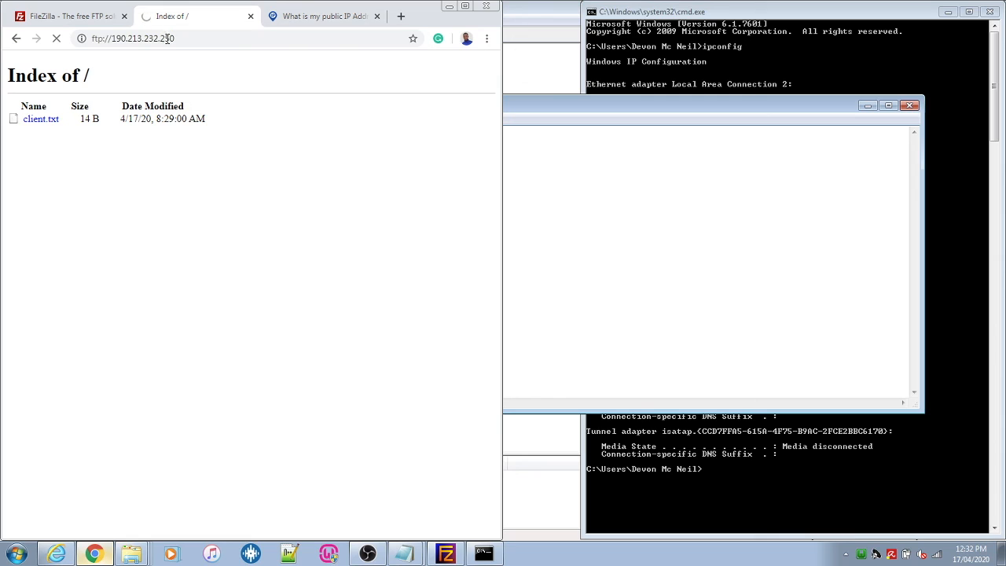